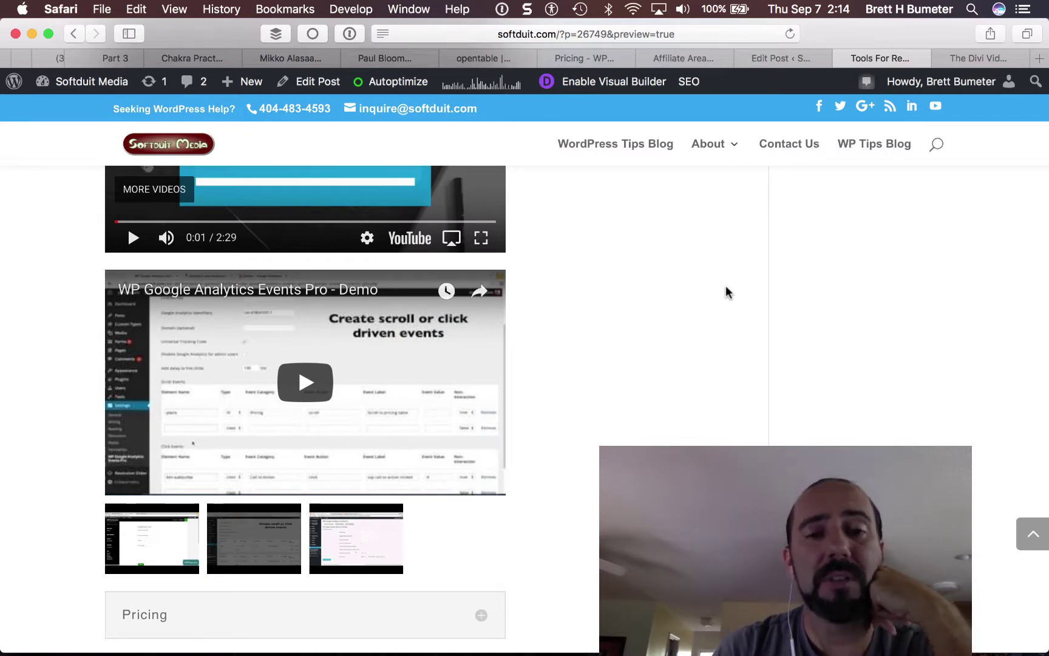
Open the Link Tracking video's settings in the post editor's video slider.
{"action": "scroll", "coordinate": [620, 407], "scroll_direction": "down", "scroll_amount": 2}
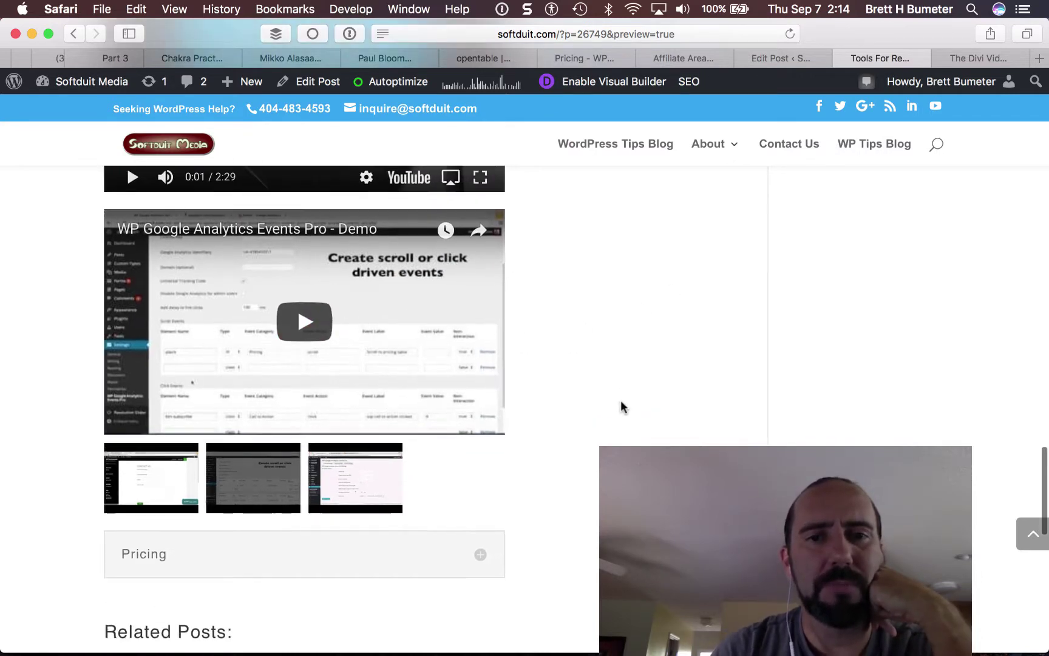
{"action": "scroll", "coordinate": [620, 406], "scroll_direction": "up", "scroll_amount": 10}
{"action": "scroll", "coordinate": [620, 406], "scroll_direction": "down", "scroll_amount": 8}
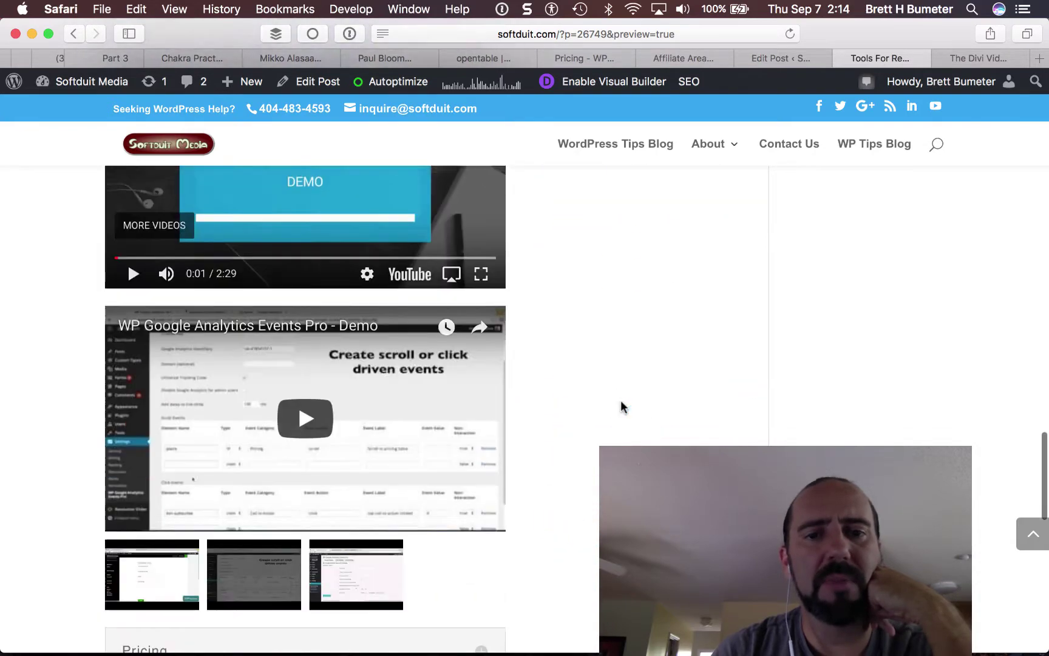
{"action": "scroll", "coordinate": [620, 401], "scroll_direction": "down", "scroll_amount": 3}
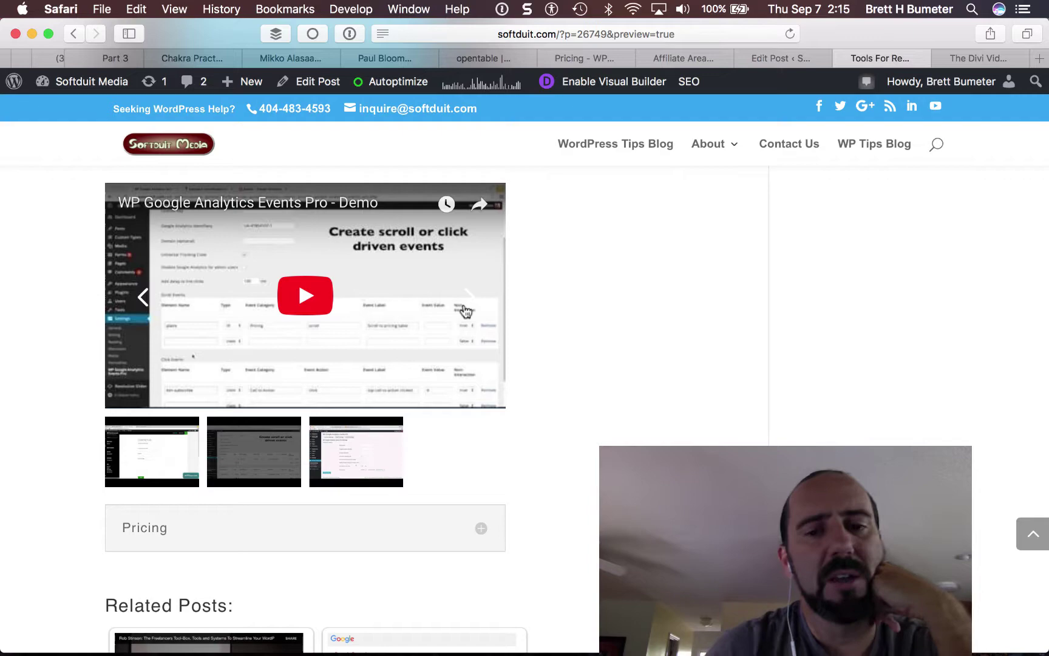
{"action": "scroll", "coordinate": [466, 311], "scroll_direction": "up", "scroll_amount": 20}
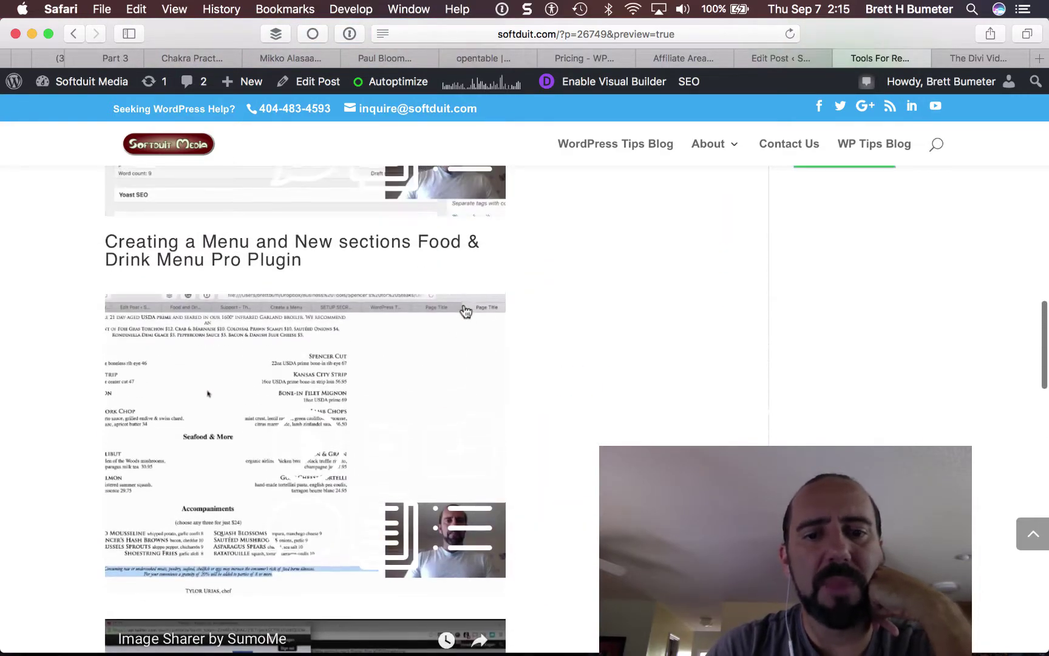
{"action": "scroll", "coordinate": [466, 311], "scroll_direction": "down", "scroll_amount": 20}
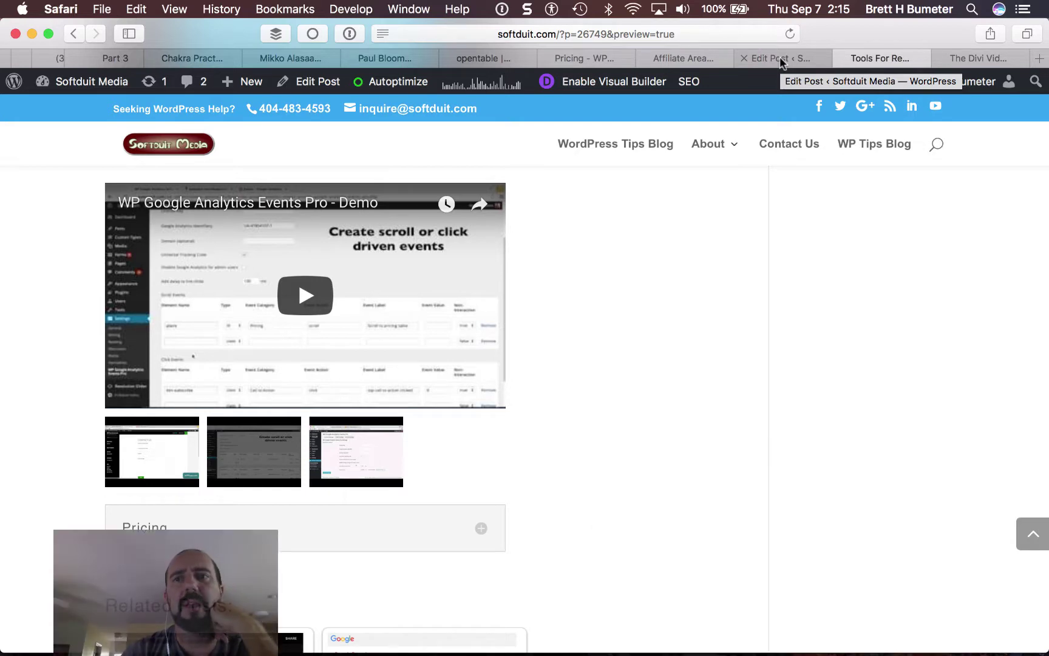
{"action": "left_click", "coordinate": [780, 57]}
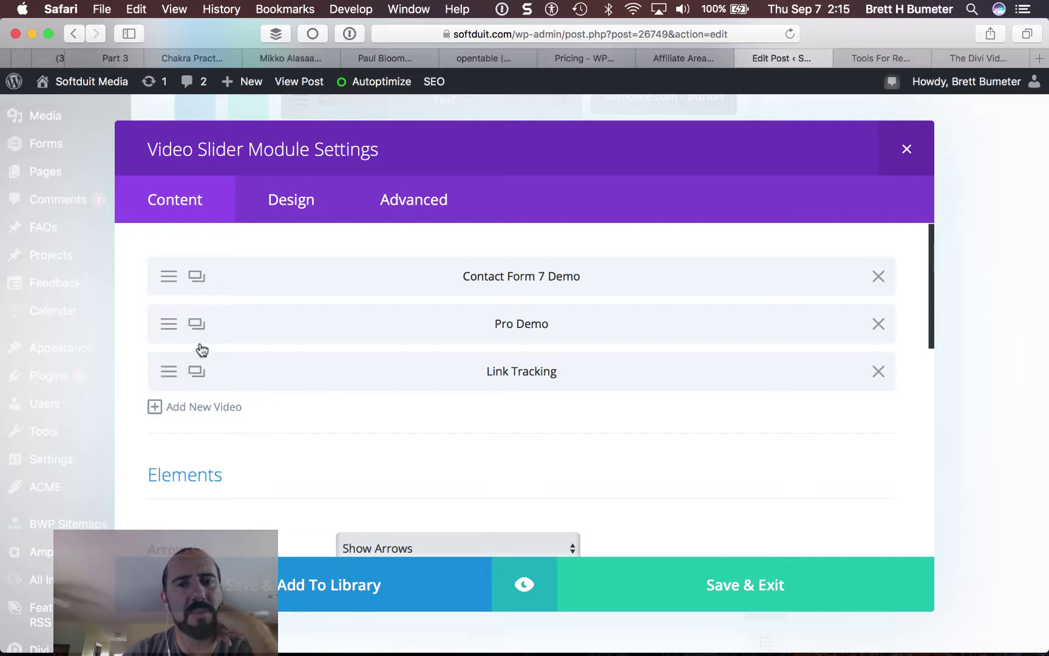
{"action": "left_click", "coordinate": [172, 379]}
Generate the overlay from the video and save its YouTube thumbnail preview to Downloads.
{"action": "scroll", "coordinate": [511, 431], "scroll_direction": "down", "scroll_amount": 5}
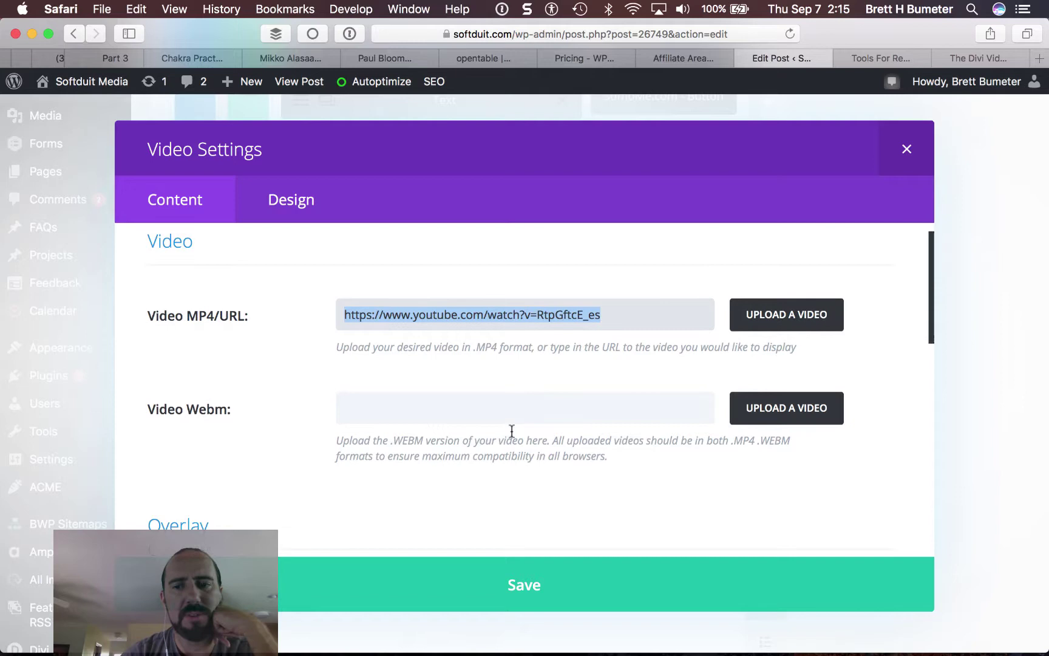
{"action": "scroll", "coordinate": [512, 432], "scroll_direction": "down", "scroll_amount": 3}
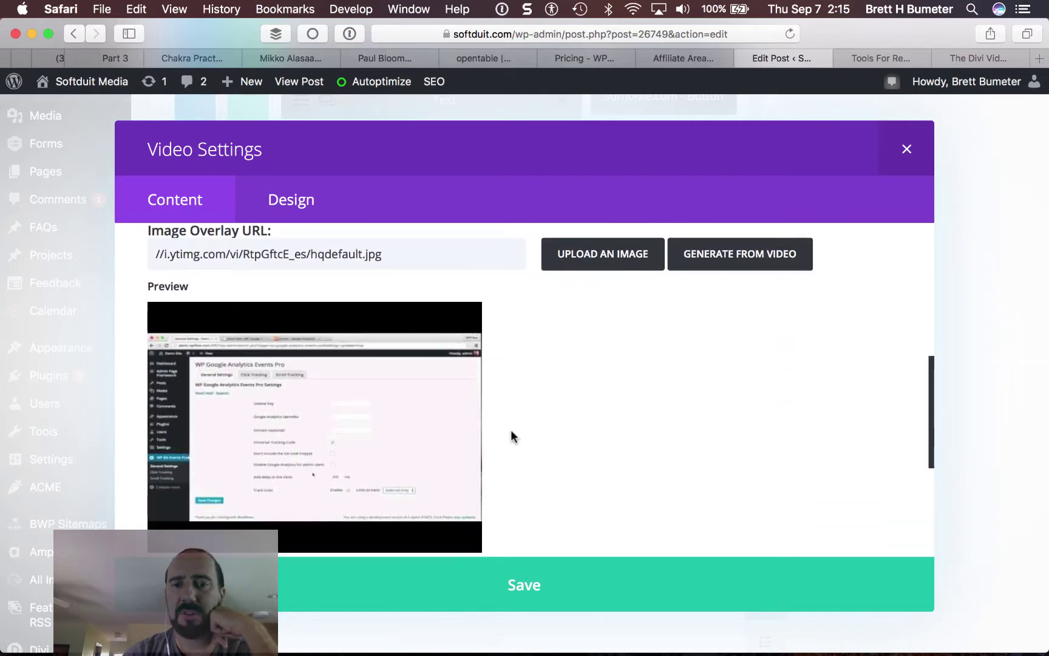
{"action": "left_click", "coordinate": [730, 270]}
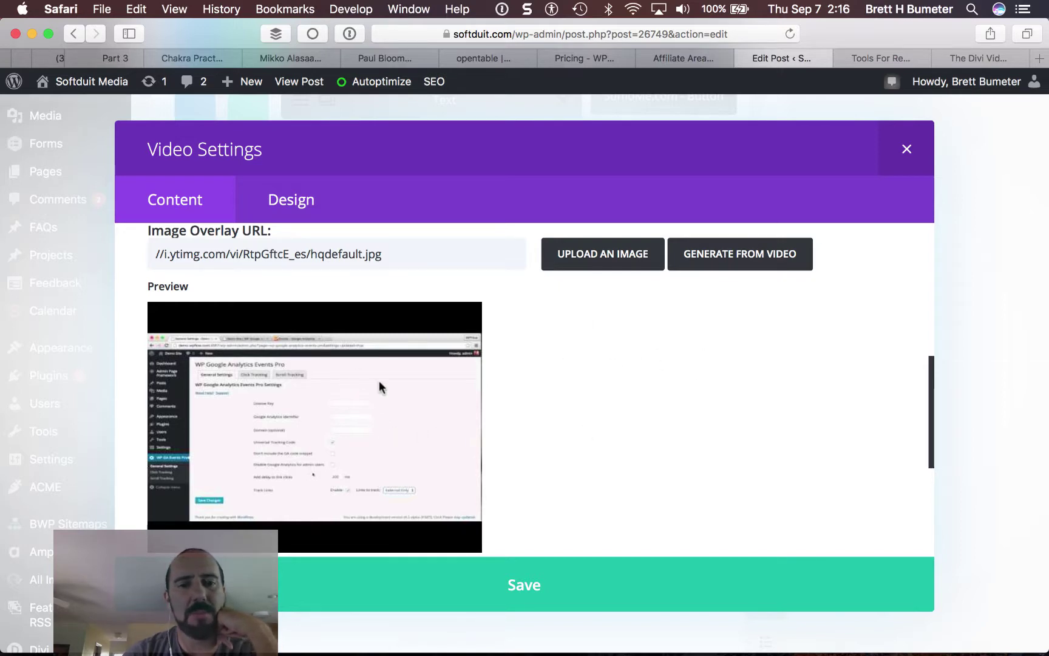
{"action": "scroll", "coordinate": [582, 386], "scroll_direction": "down", "scroll_amount": 2}
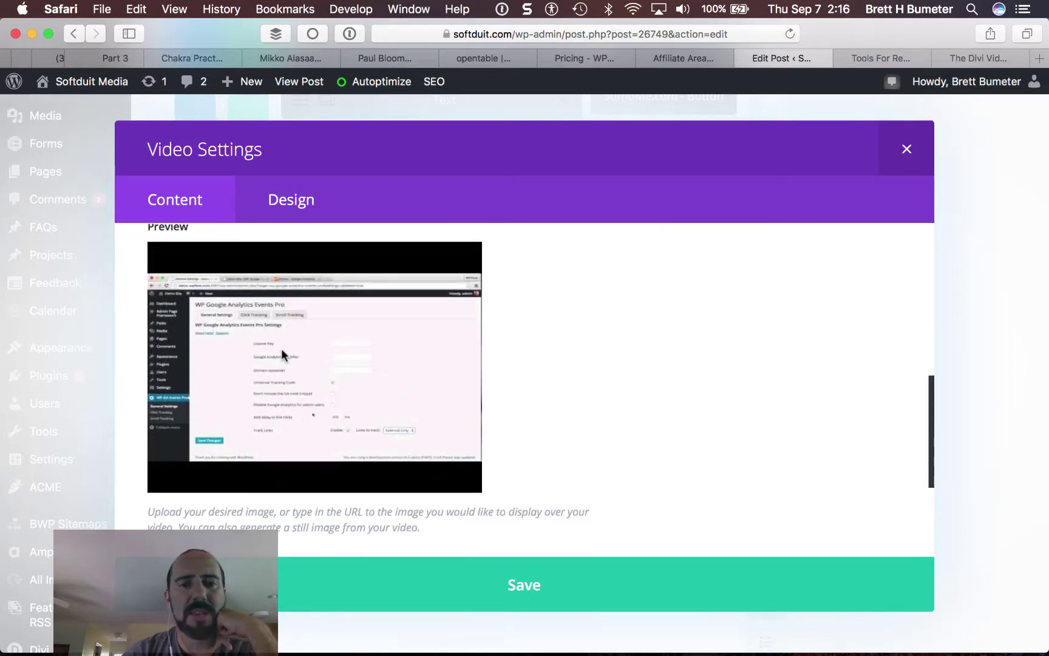
{"action": "right_click", "coordinate": [282, 347]}
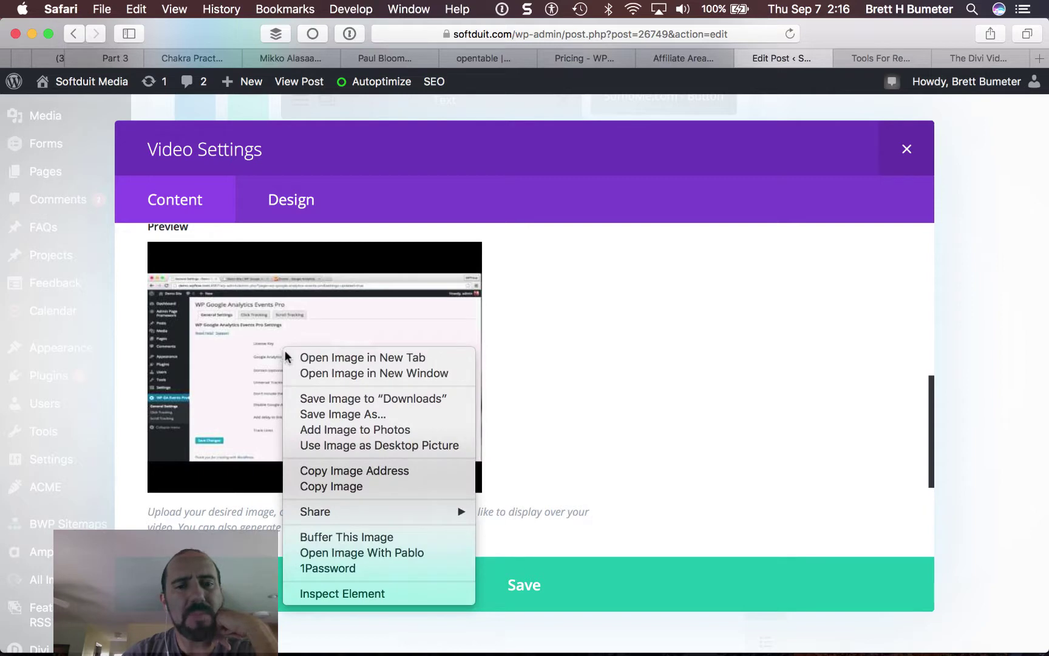
{"action": "left_click", "coordinate": [406, 396]}
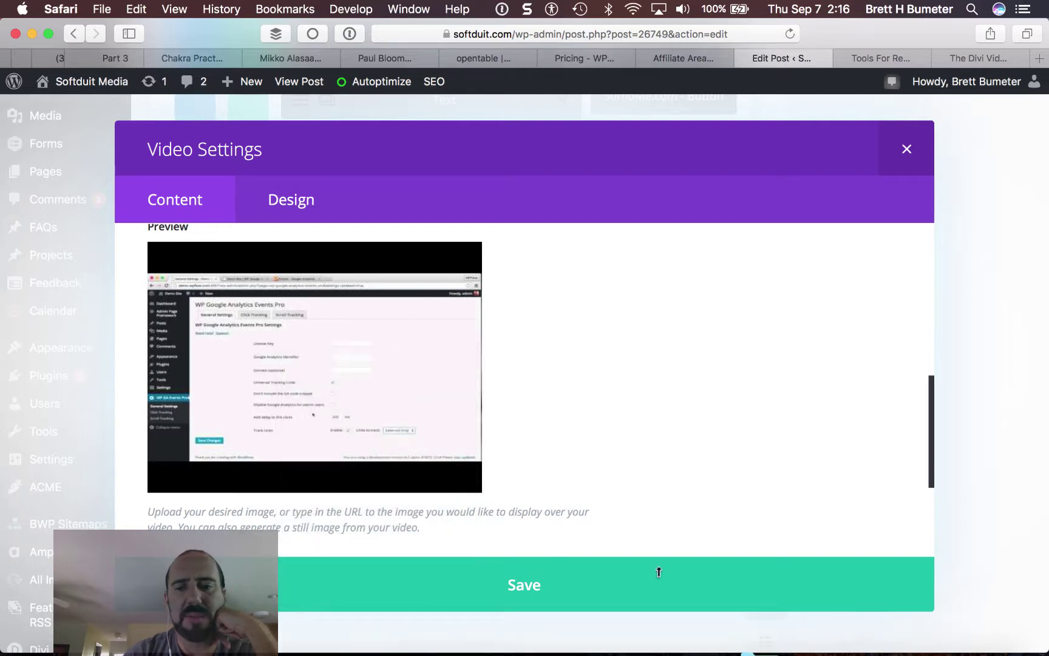
Open the downloaded hqdefault-3.jpg thumbnail in Snagit.
{"action": "mouse_move", "coordinate": [629, 641]}
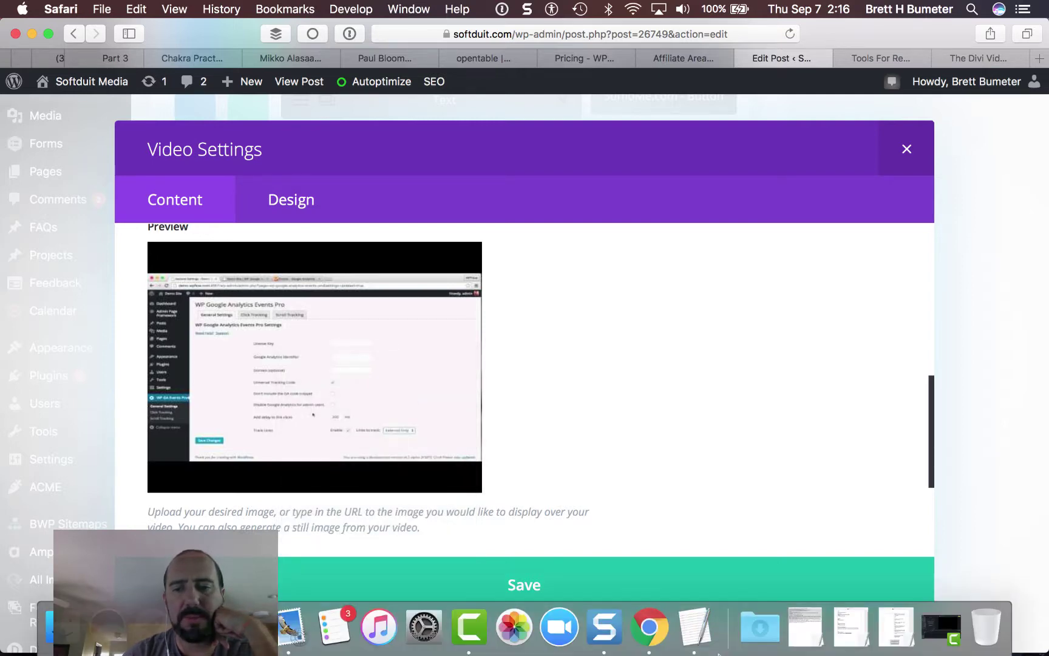
{"action": "left_click", "coordinate": [610, 633]}
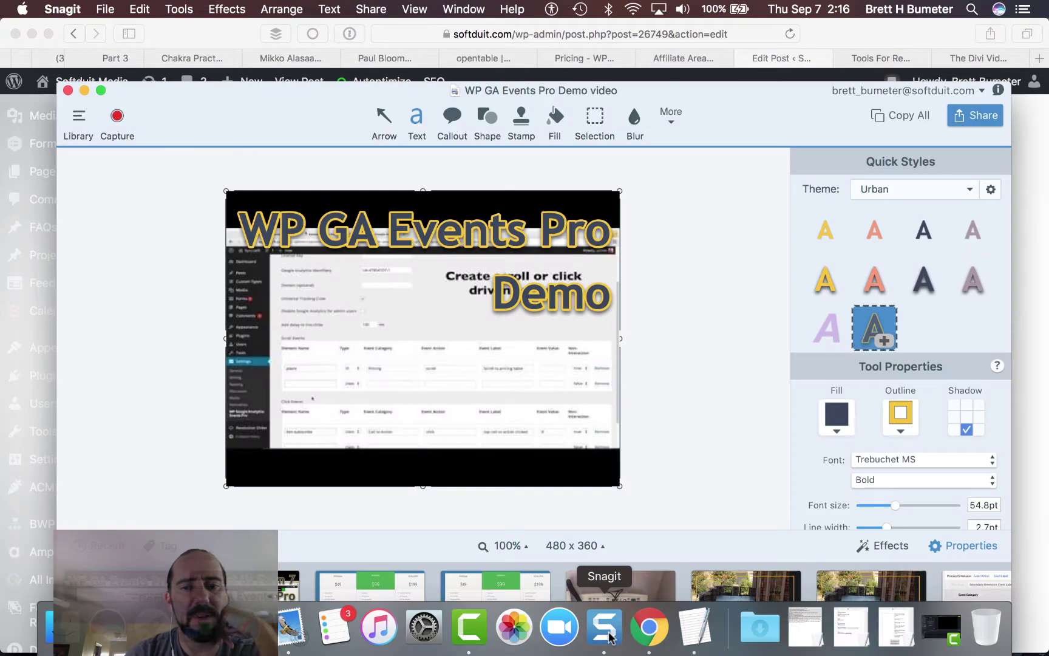
{"action": "left_click", "coordinate": [106, 10]}
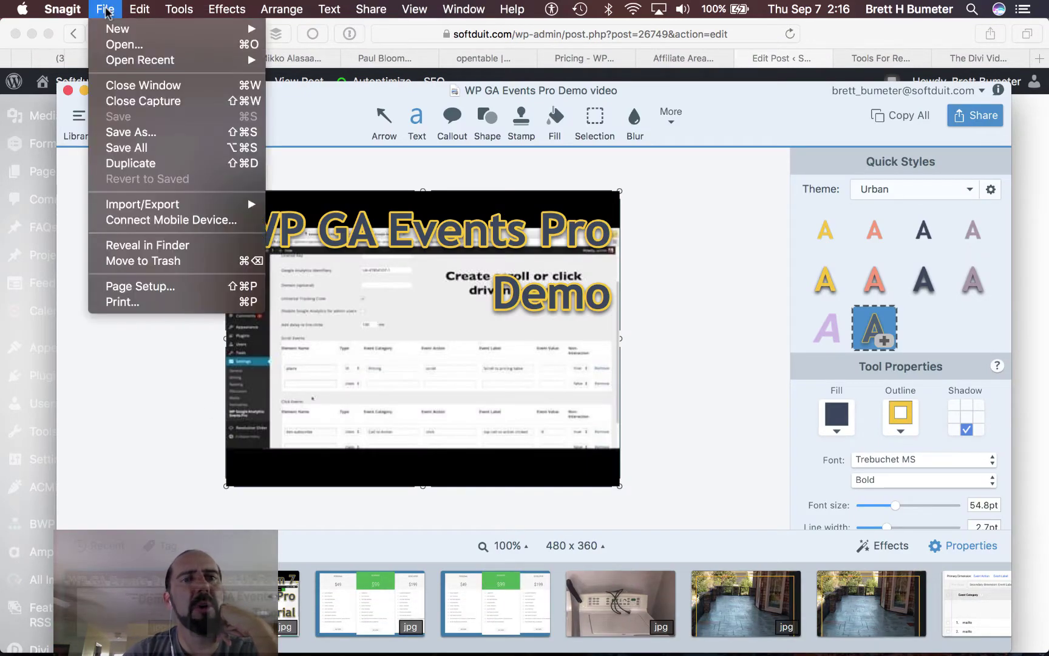
{"action": "left_click", "coordinate": [155, 51]}
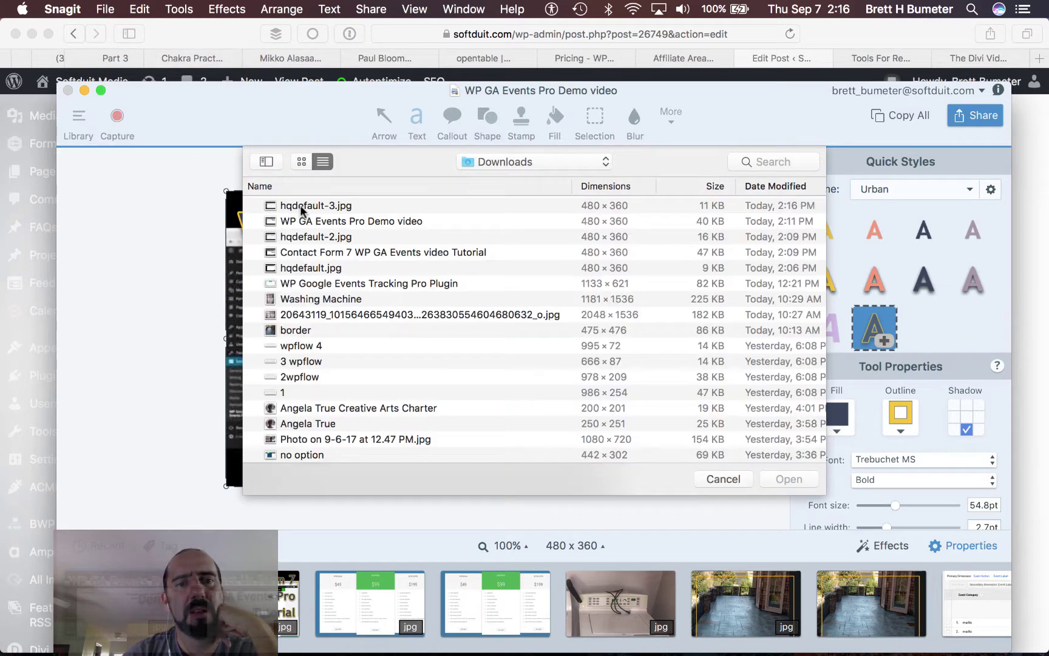
{"action": "left_click", "coordinate": [300, 205]}
{"action": "double_click", "coordinate": [299, 205]}
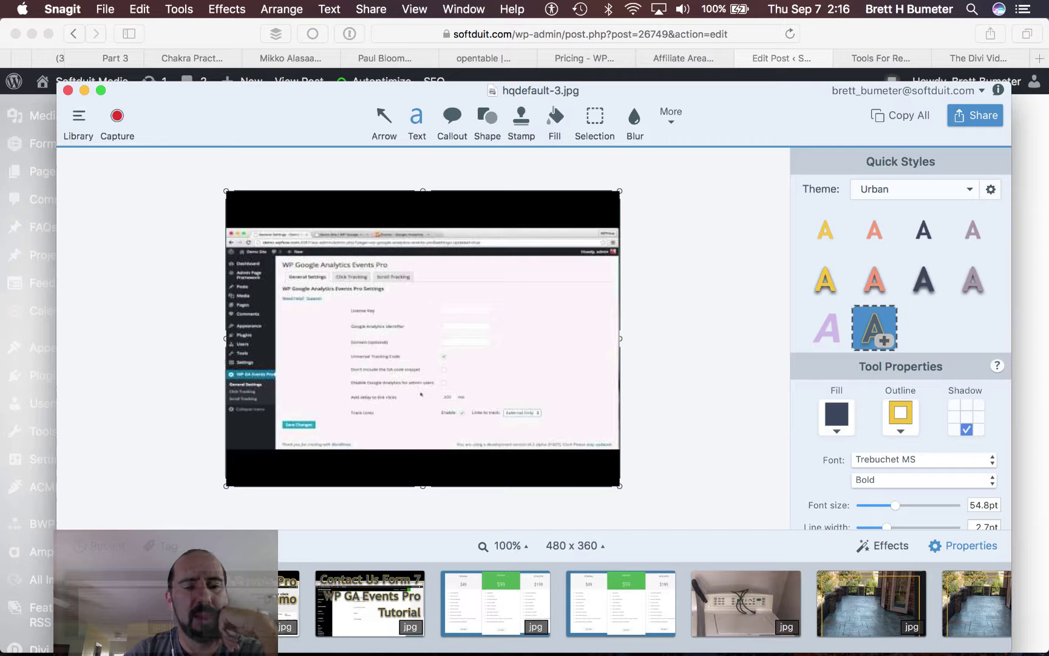
Copy the 'WP GA Events Pro Demo' title from the earlier image and paste it across hqdefault-3.jpg's top.
{"action": "left_click", "coordinate": [289, 601]}
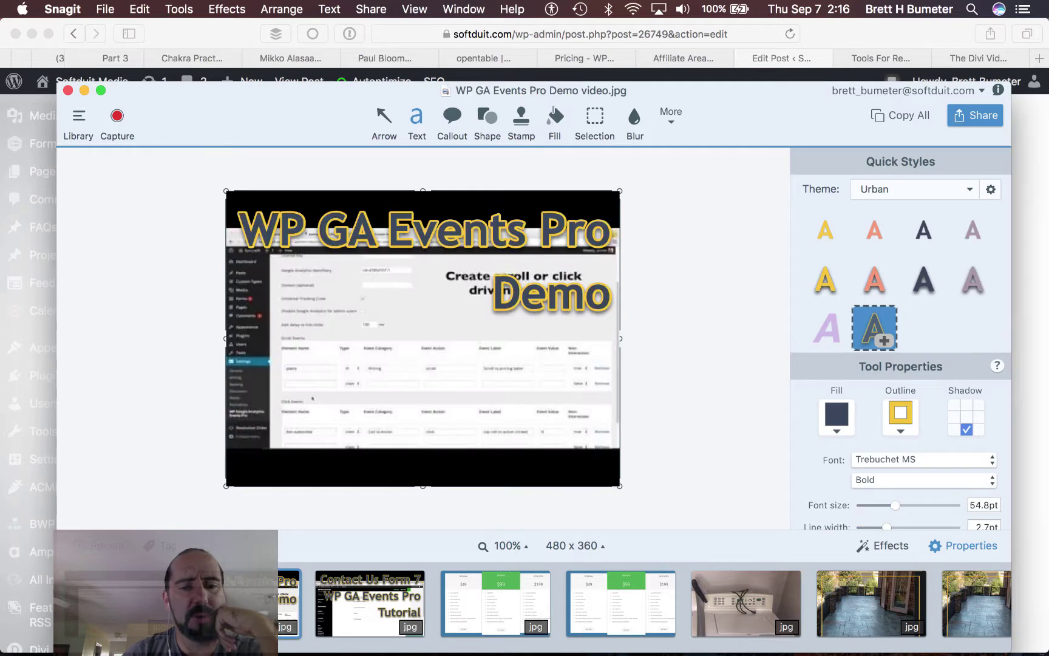
{"action": "left_click", "coordinate": [470, 237]}
{"action": "right_click", "coordinate": [470, 236]}
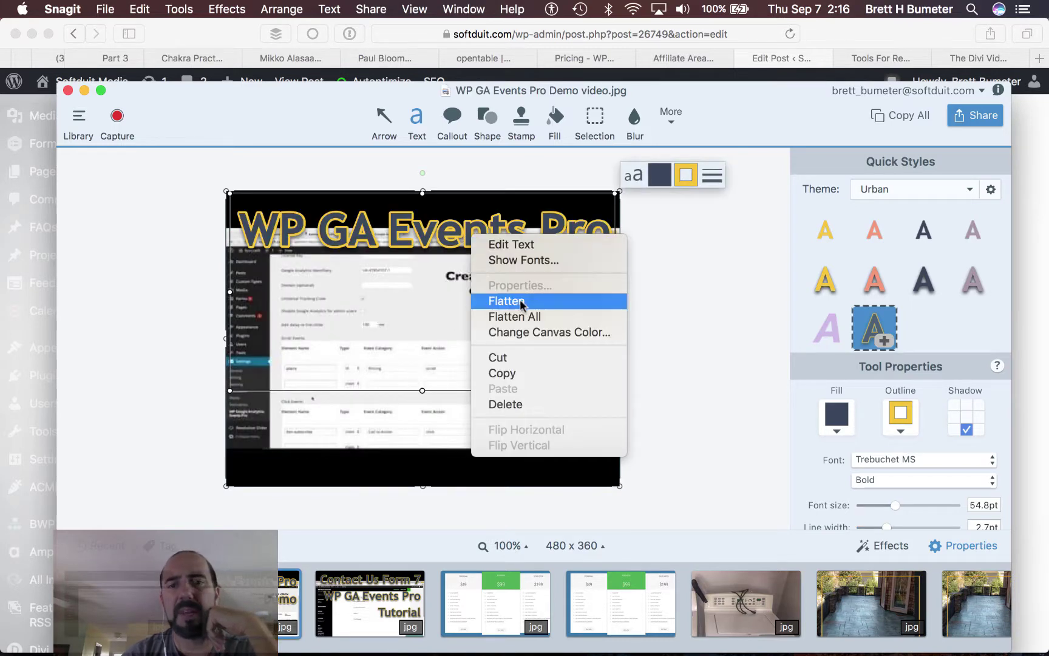
{"action": "left_click", "coordinate": [557, 374]}
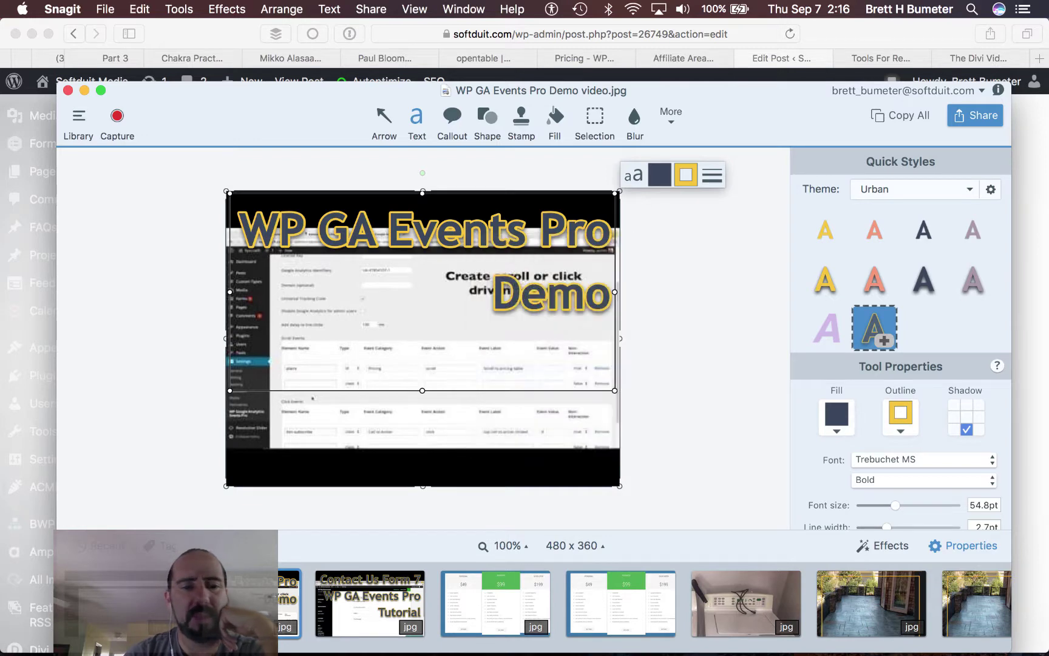
{"action": "key", "text": "Left"}
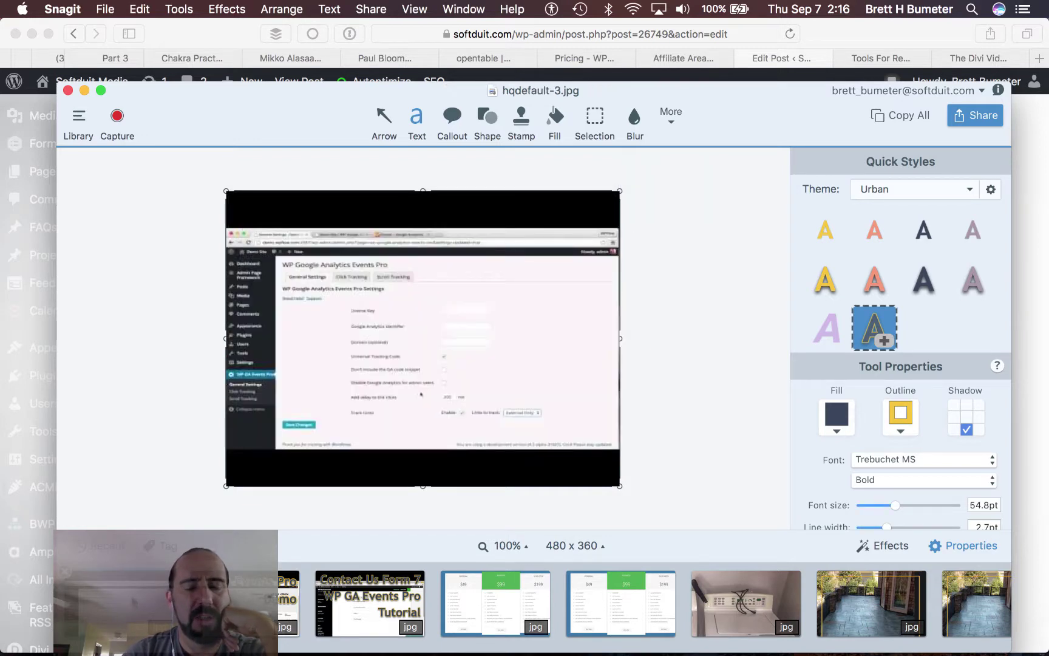
{"action": "right_click", "coordinate": [280, 292]}
{"action": "left_click", "coordinate": [330, 332]}
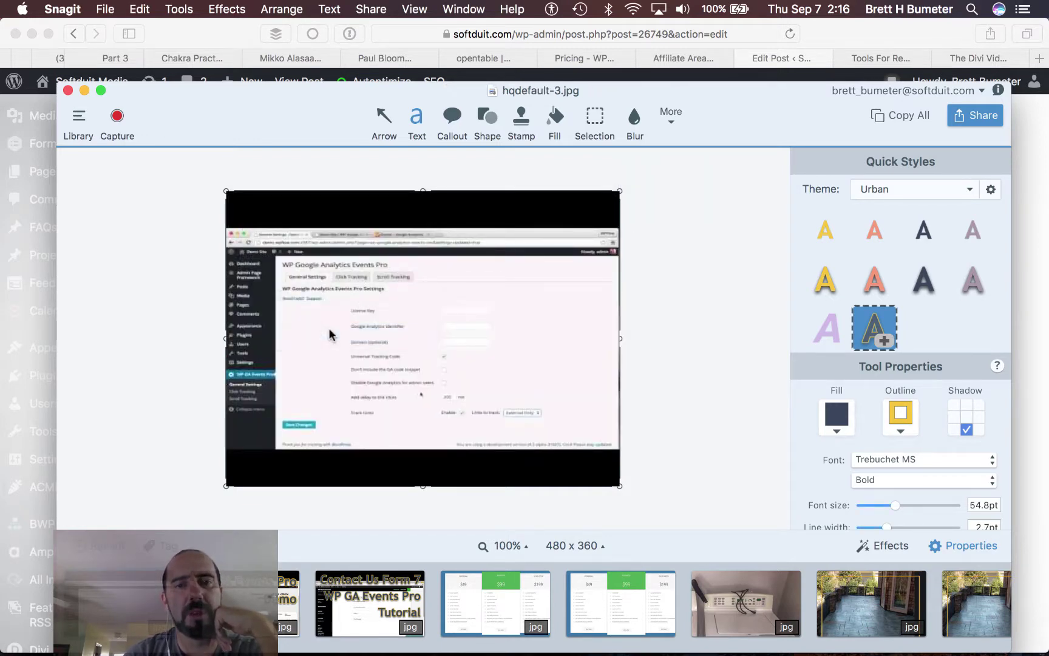
{"action": "left_click_drag", "start_coordinate": [418, 271], "coordinate": [517, 256]}
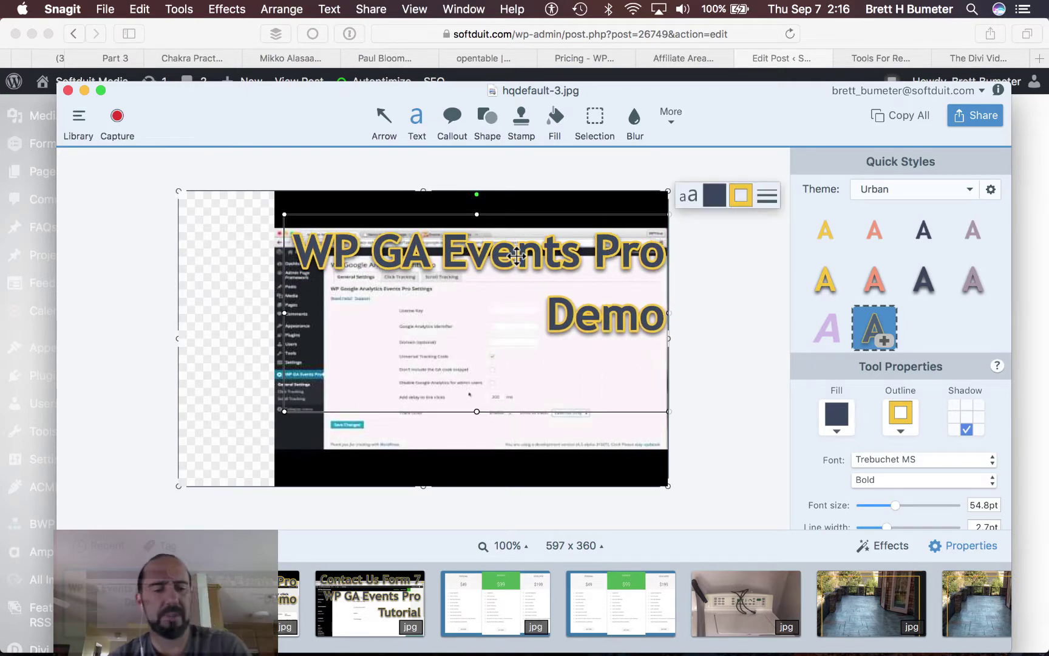
{"action": "key", "text": "super+Tab"}
Check the Video Settings URL and Admin Label read Link Tracking, then go back to Snagit.
{"action": "scroll", "coordinate": [592, 378], "scroll_direction": "up", "scroll_amount": 2}
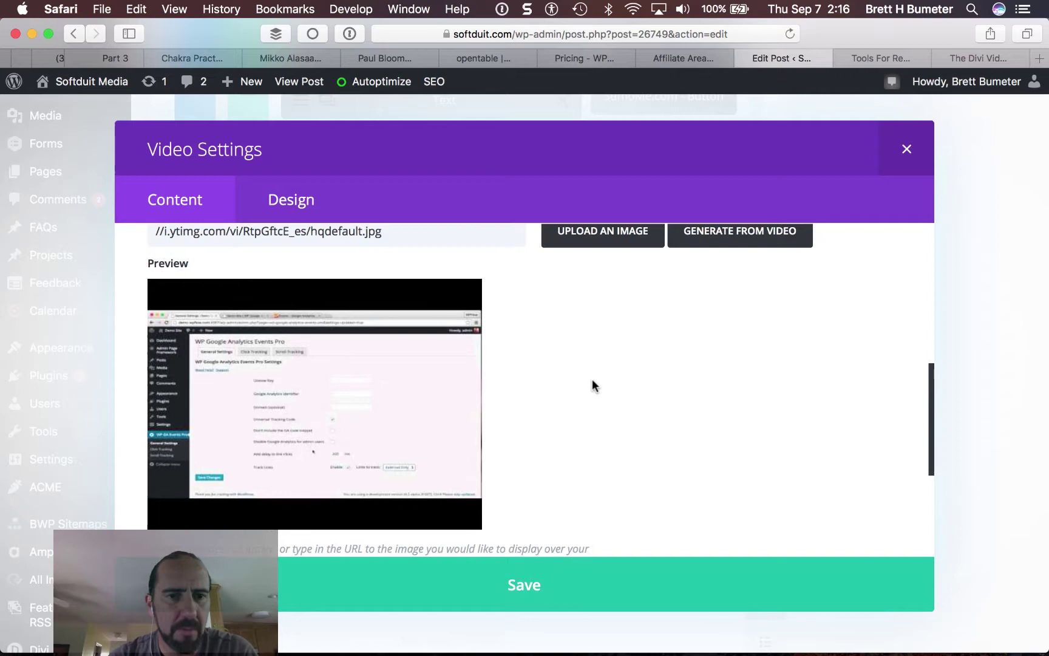
{"action": "scroll", "coordinate": [592, 378], "scroll_direction": "up", "scroll_amount": 10}
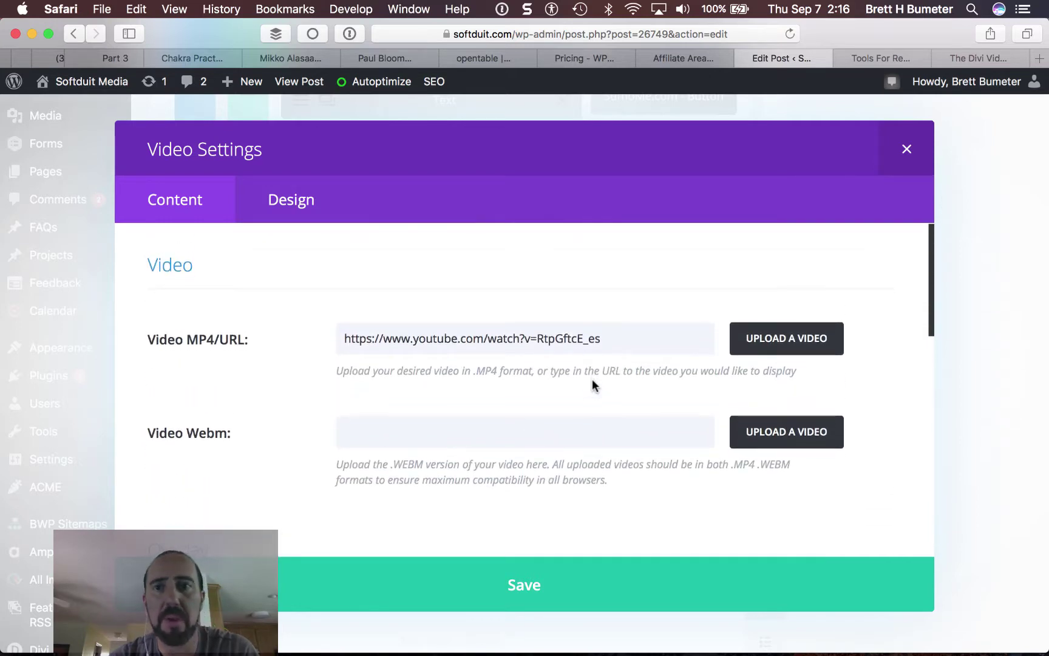
{"action": "scroll", "coordinate": [592, 380], "scroll_direction": "down", "scroll_amount": 15}
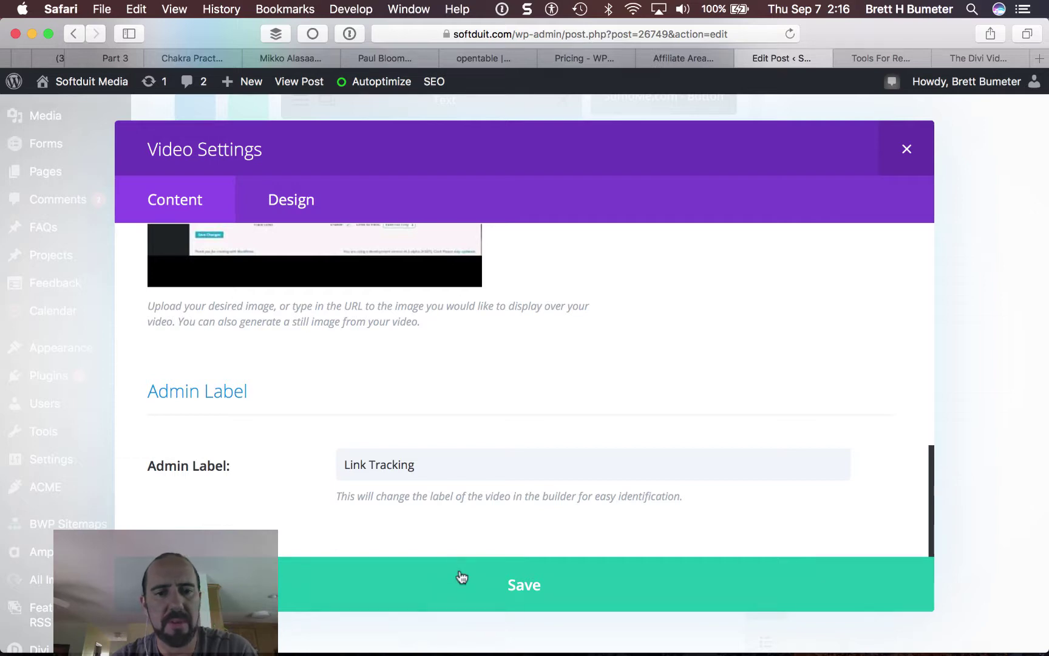
{"action": "key", "text": "super+Tab"}
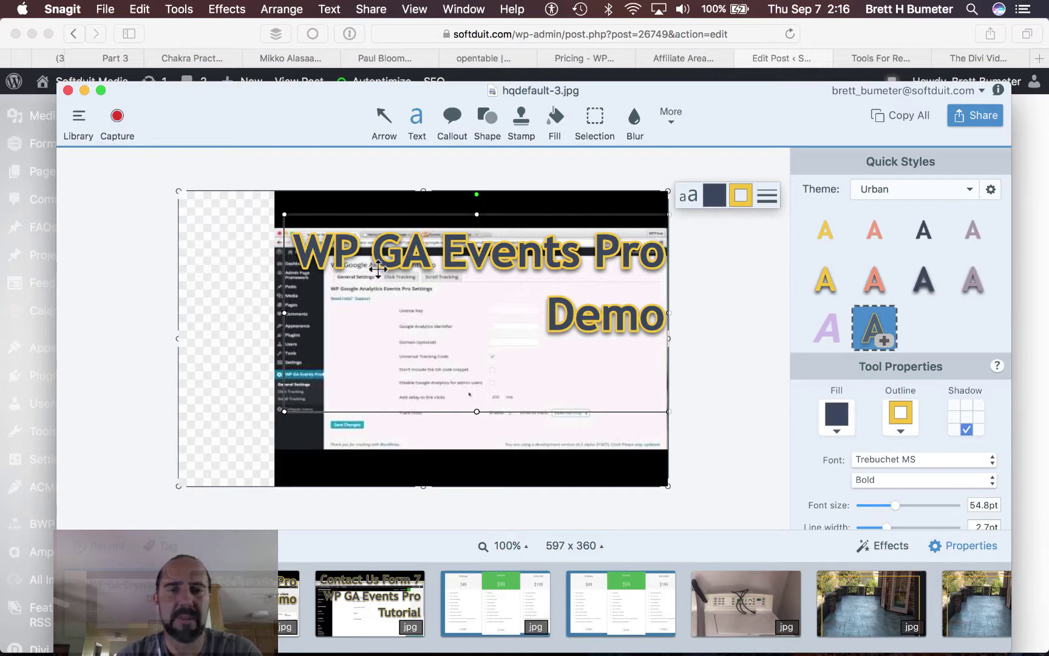
Replace 'Demo' in the title with 'Link Tracking' and add 'Tutorial' on a third line.
{"action": "left_click", "coordinate": [560, 315]}
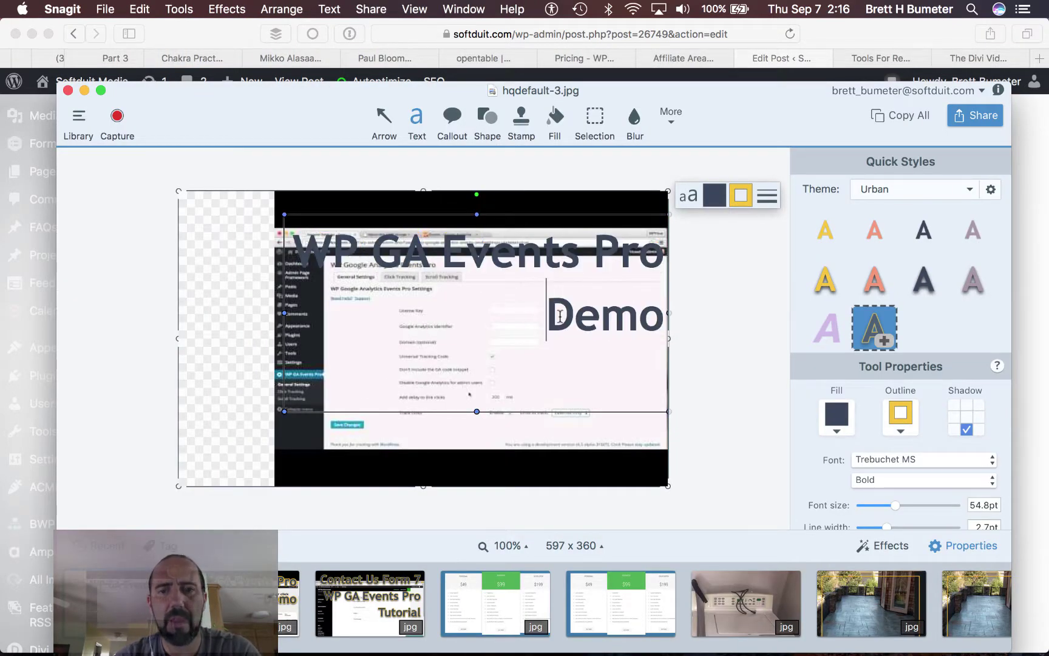
{"action": "double_click", "coordinate": [559, 315]}
{"action": "type", "text": "Link Tracking Turo"}
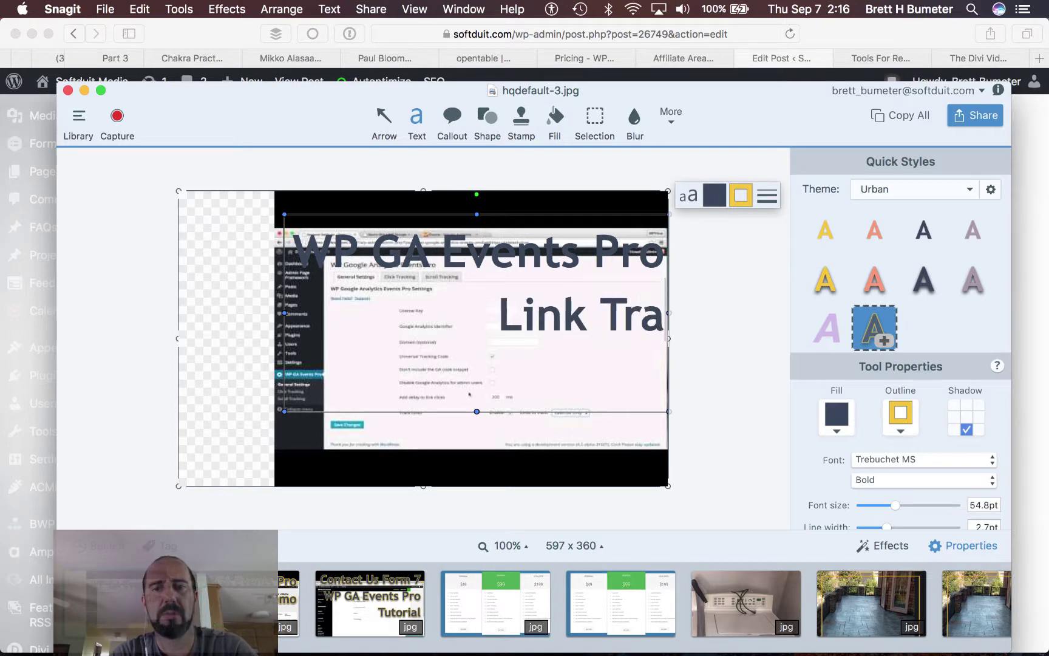
{"action": "key", "text": "BackSpace"}
{"action": "key", "text": "BackSpace"}
{"action": "key", "text": "BackSpace"}
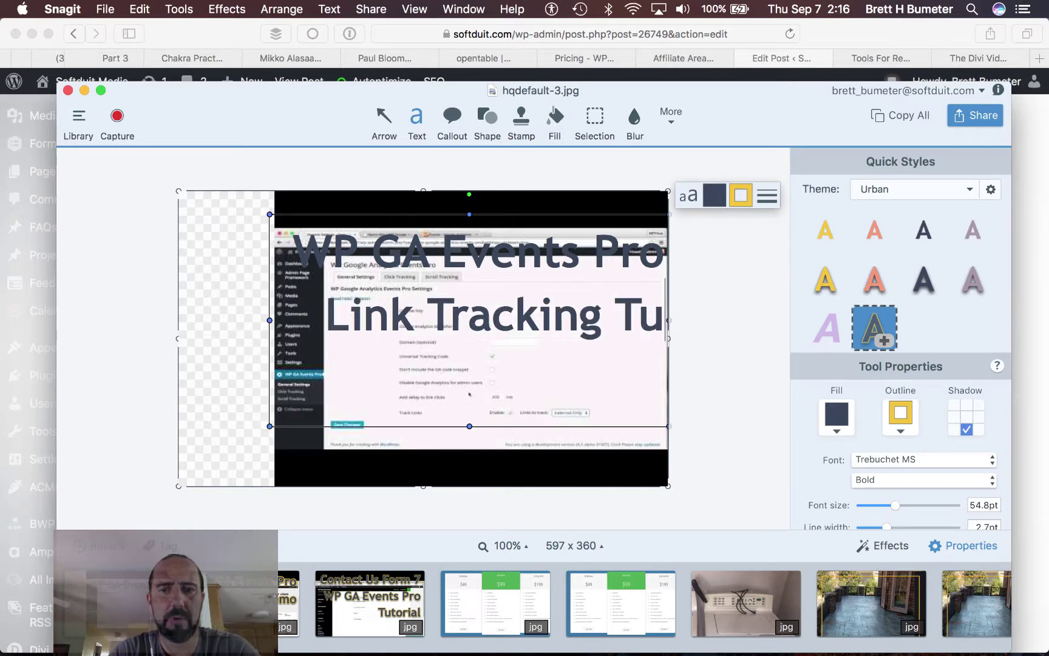
{"action": "type", "text": "tor"}
{"action": "key", "text": "BackSpace"}
{"action": "key", "text": "BackSpace"}
{"action": "key", "text": "BackSpace"}
{"action": "key", "text": "BackSpace"}
{"action": "key", "text": "BackSpace"}
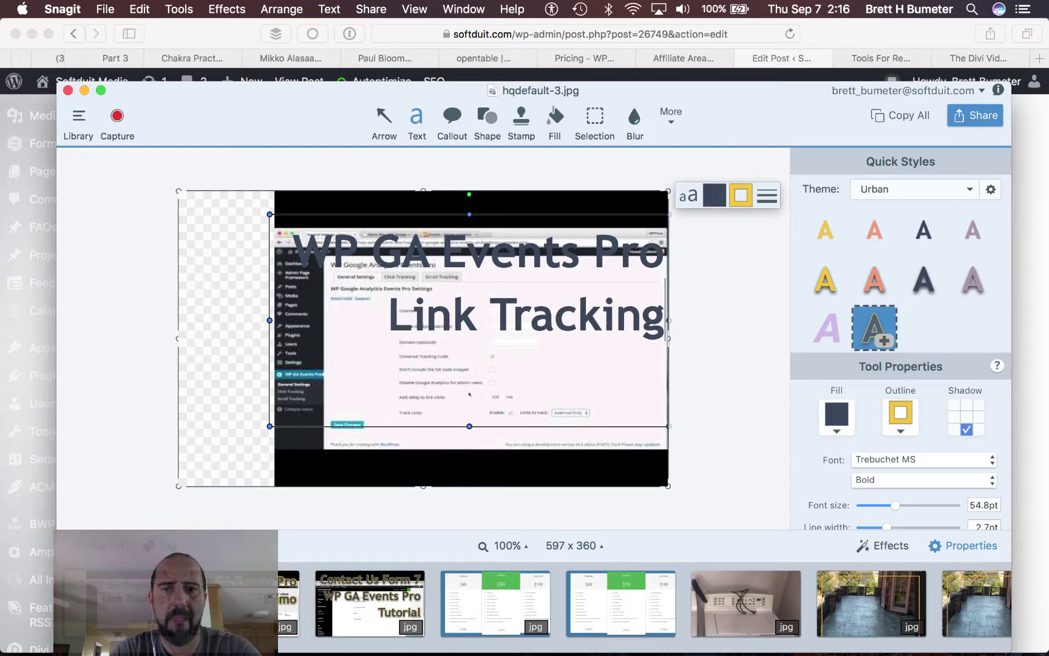
{"action": "type", "text": "Tut"}
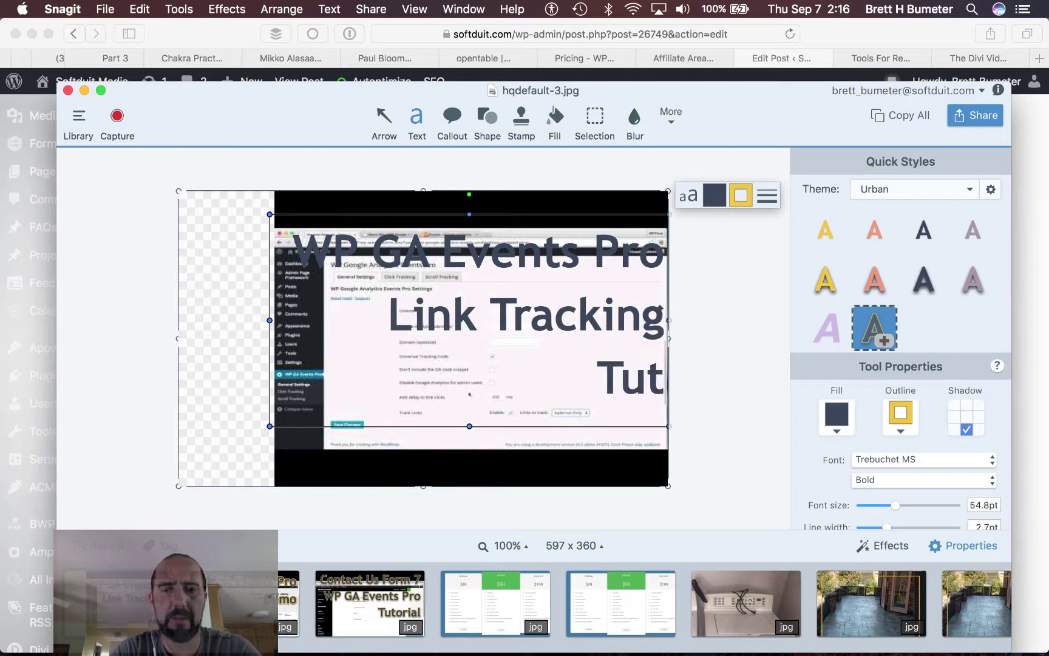
{"action": "type", "text": "orial"}
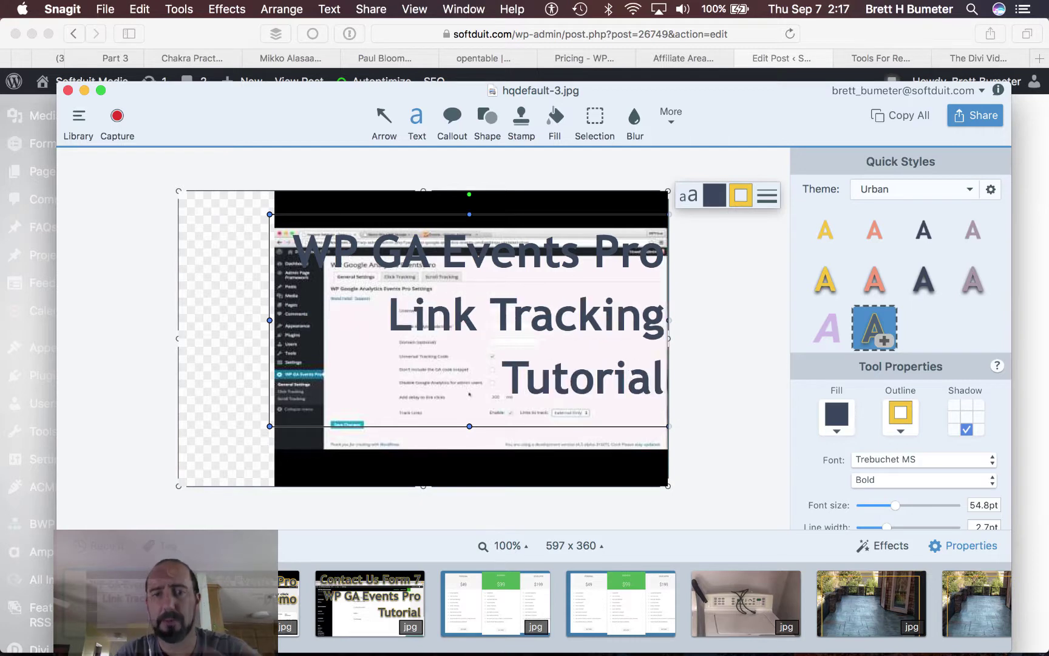
{"action": "left_click", "coordinate": [738, 371]}
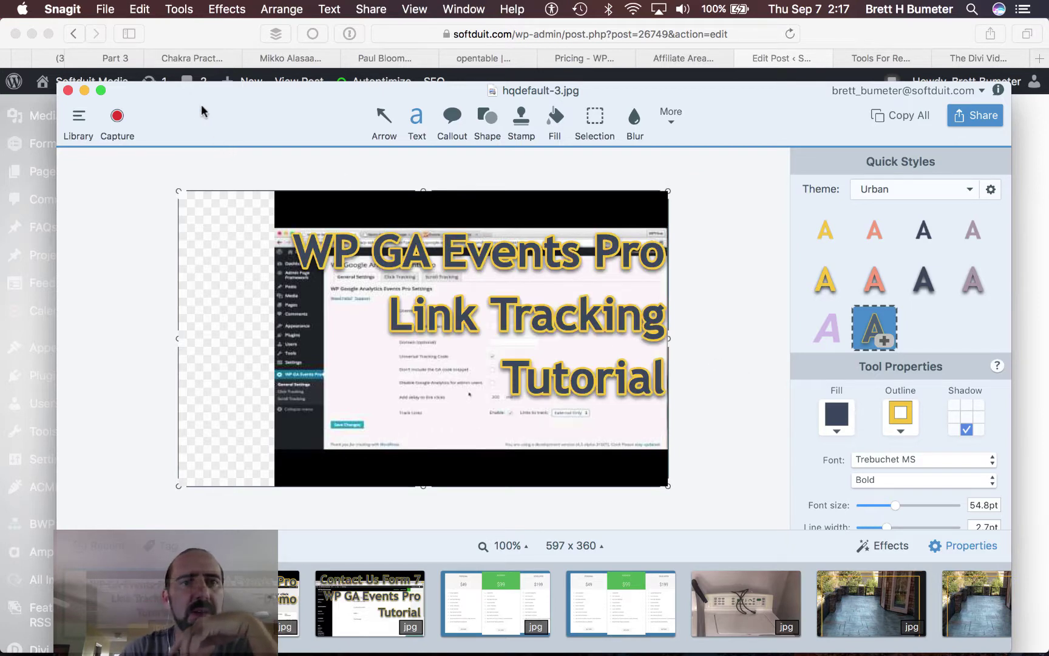
Trim the black side borders and save the image as JPG 'Link Tracking with WP GA Events Pro'.
{"action": "left_click", "coordinate": [138, 11]}
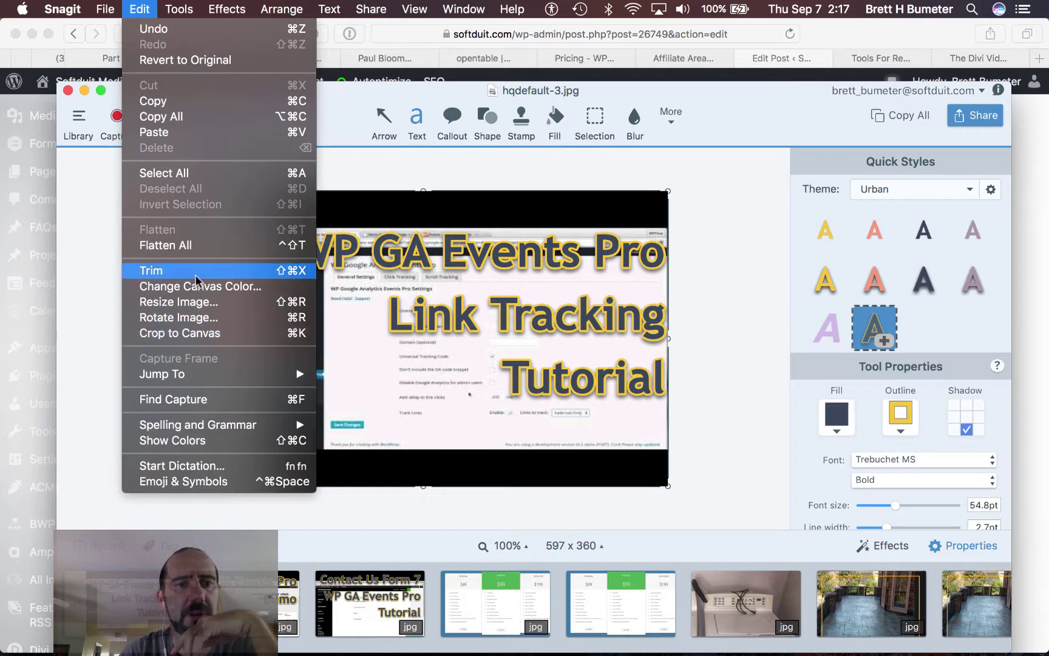
{"action": "left_click", "coordinate": [195, 274]}
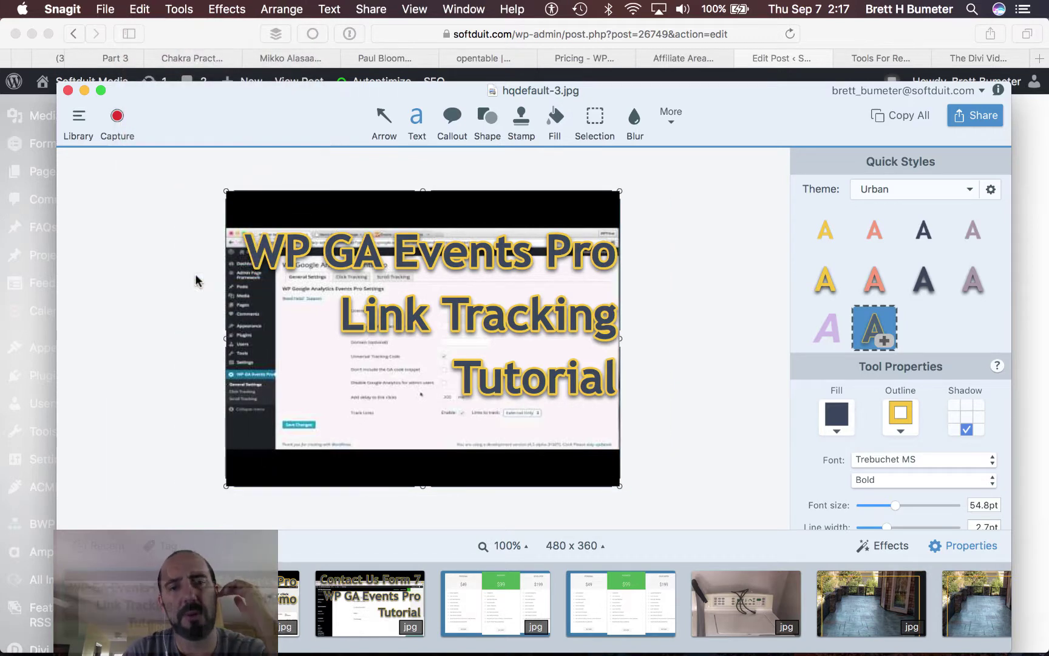
{"action": "left_click", "coordinate": [109, 11]}
{"action": "left_click", "coordinate": [134, 129]}
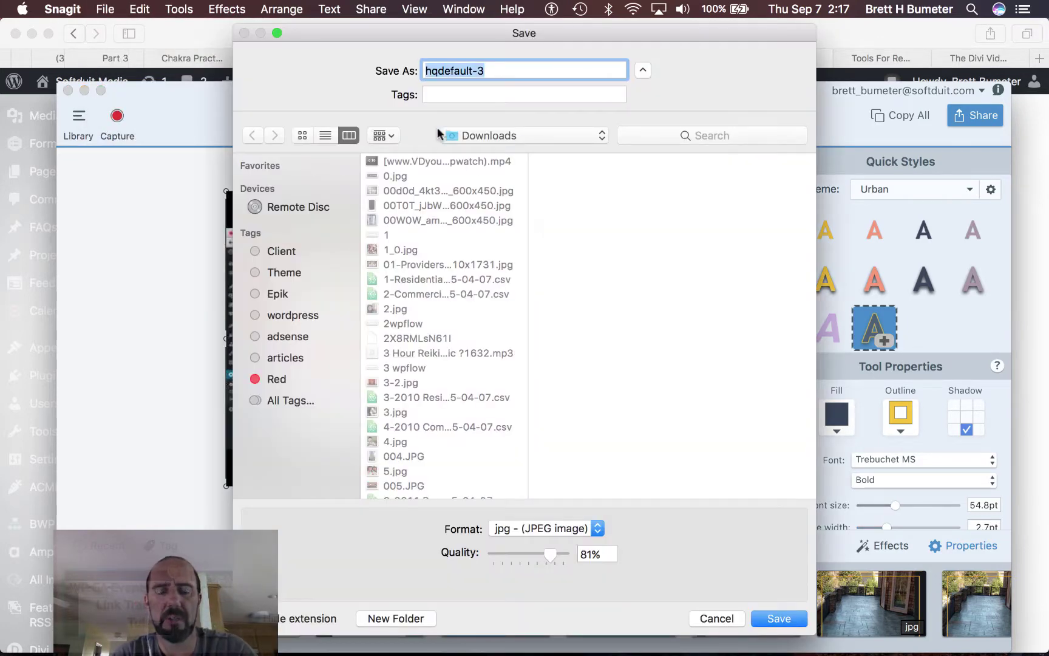
{"action": "type", "text": "Link Tra"}
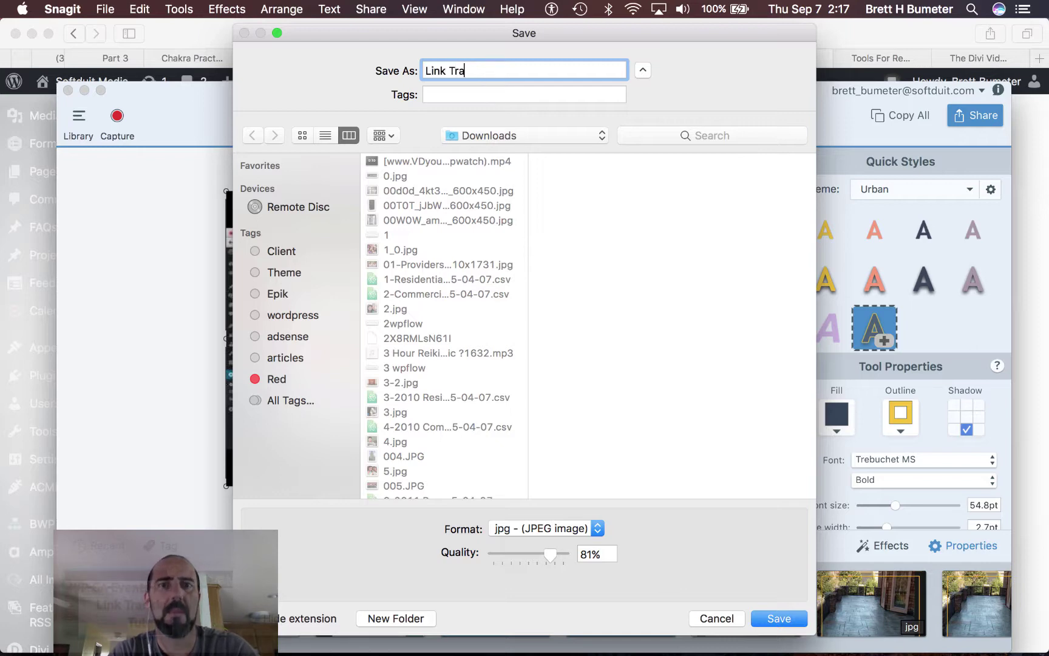
{"action": "type", "text": "cking with"}
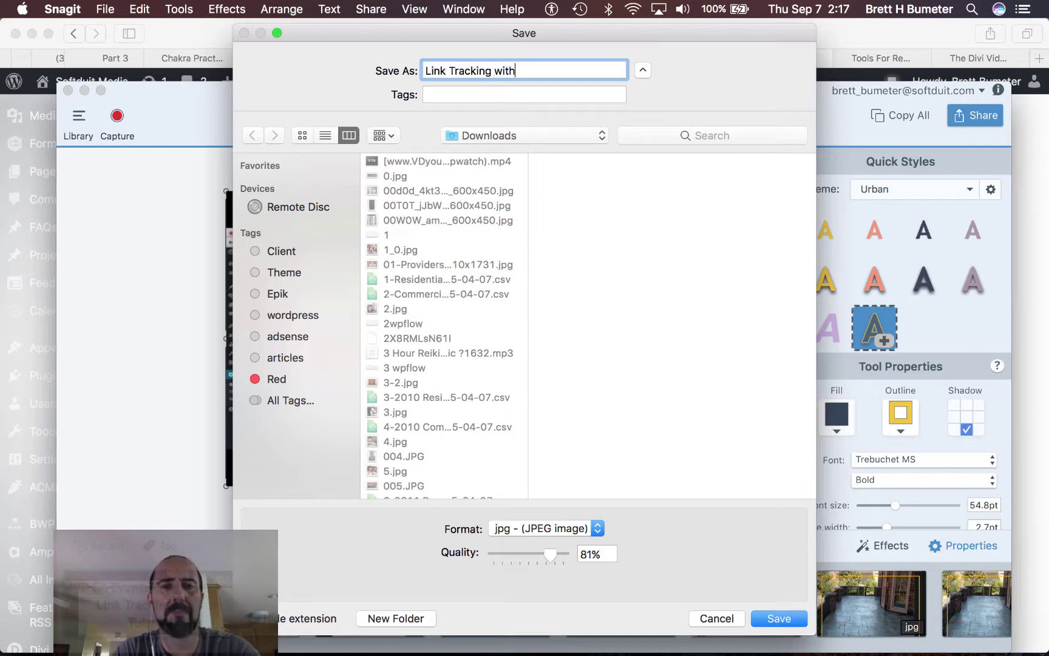
{"action": "type", "text": " w"}
{"action": "key", "text": "BackSpace"}
{"action": "type", "text": "WP GA Events Pro"}
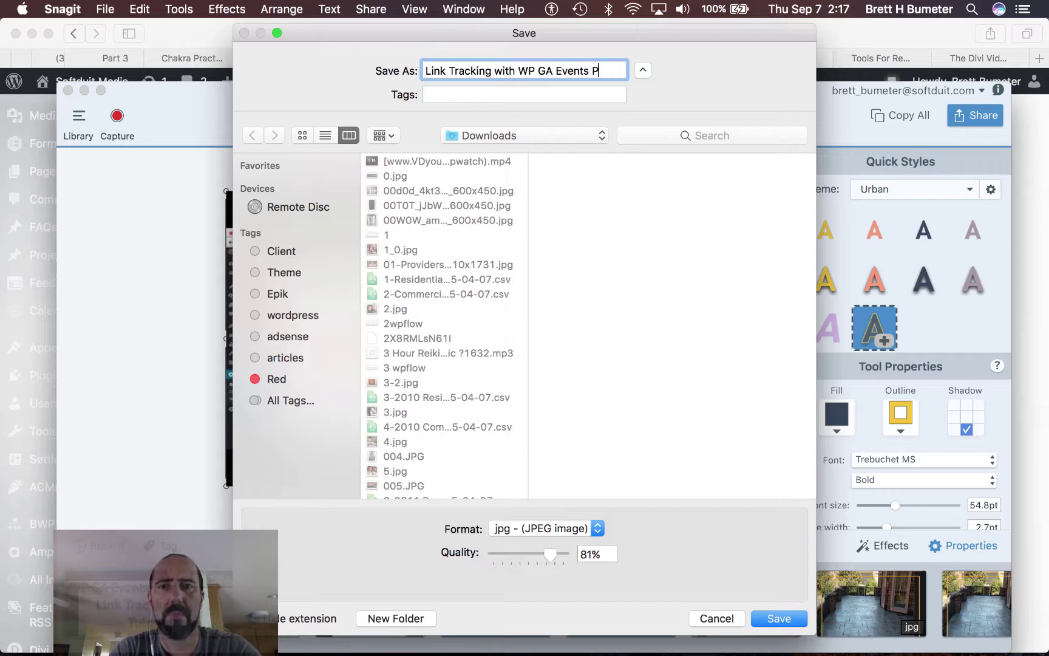
{"action": "left_click", "coordinate": [783, 619]}
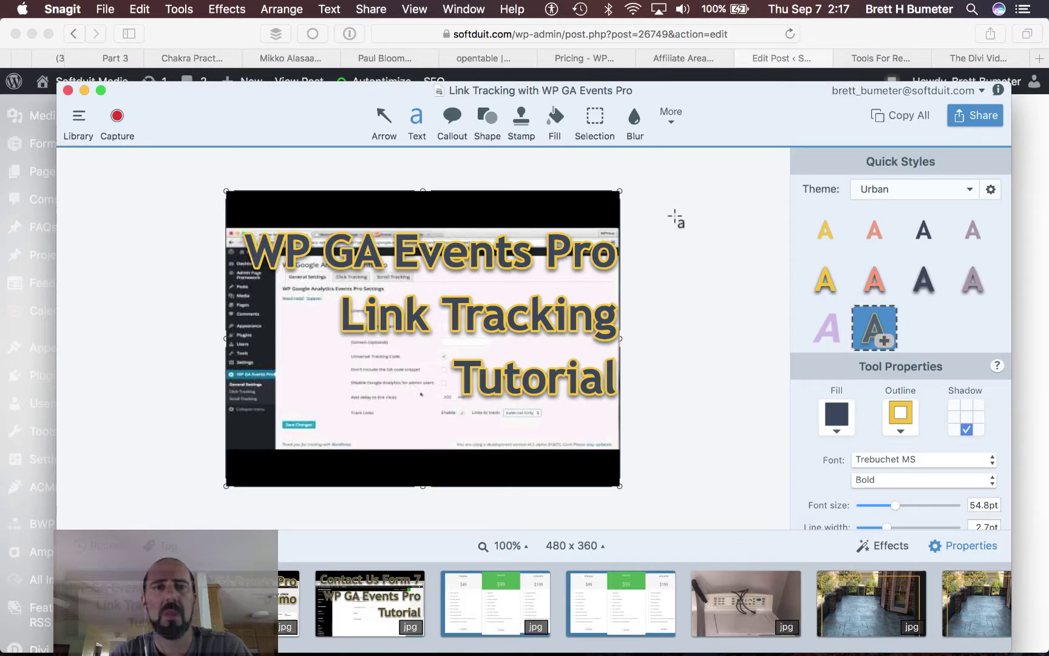
Upload 'Link Tracking with WP GA Events Pro' as the video's new overlay image.
{"action": "key", "text": "super+Tab"}
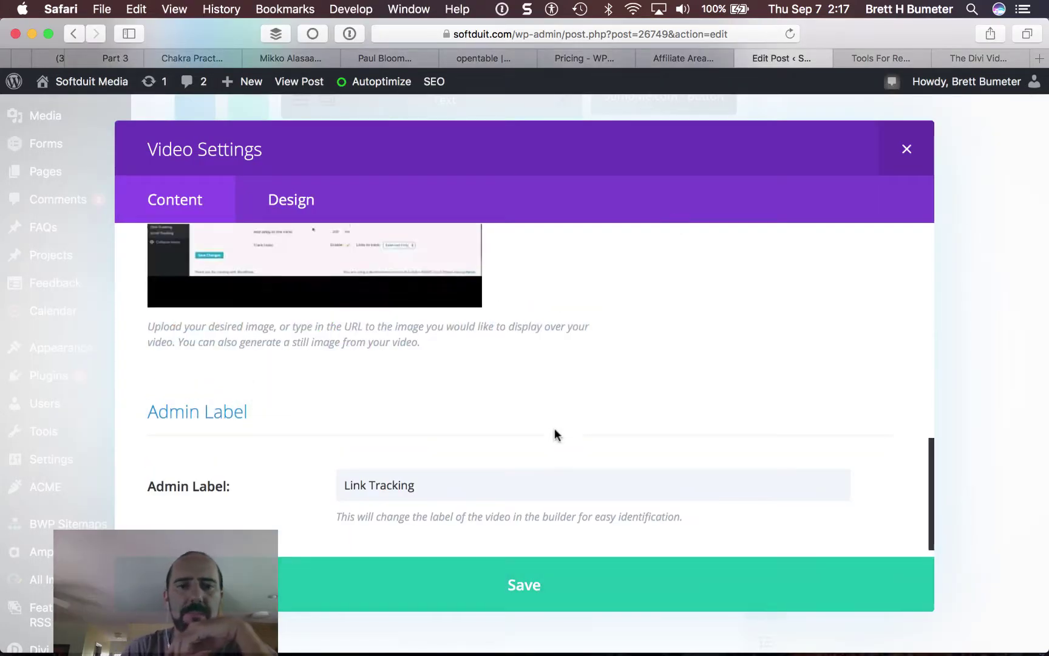
{"action": "scroll", "coordinate": [554, 431], "scroll_direction": "up", "scroll_amount": 5}
{"action": "scroll", "coordinate": [555, 432], "scroll_direction": "down", "scroll_amount": 3}
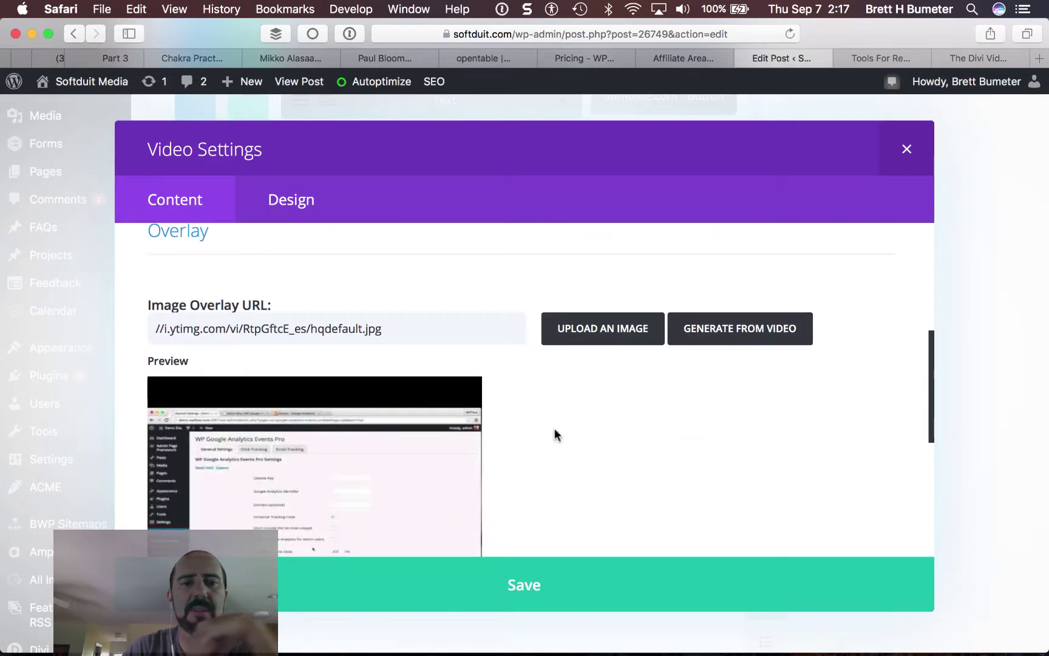
{"action": "left_click", "coordinate": [606, 336]}
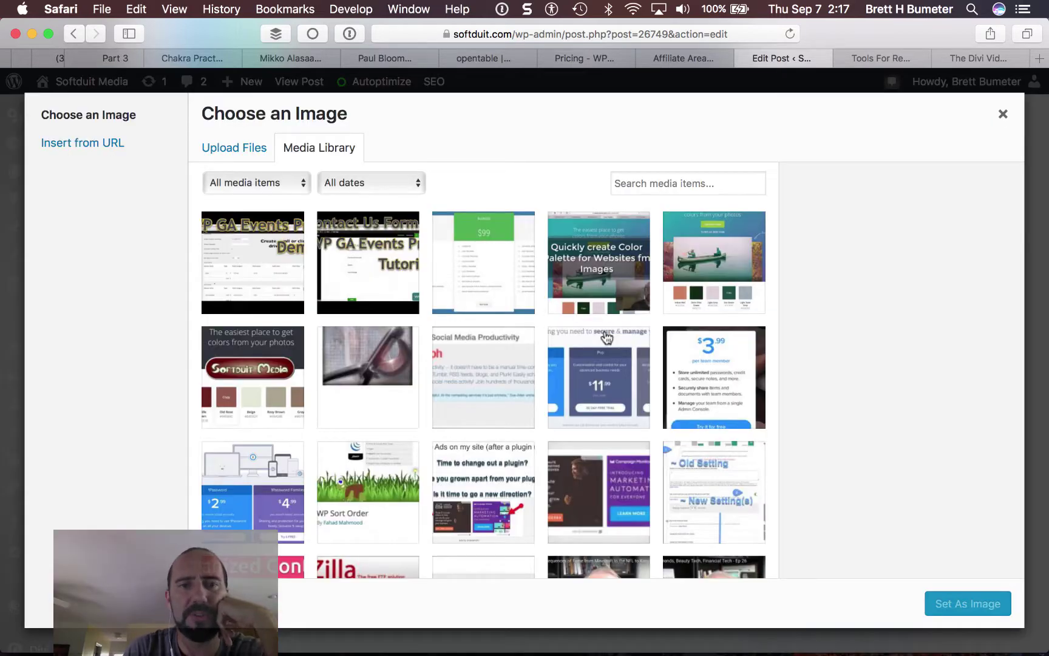
{"action": "left_click", "coordinate": [231, 146]}
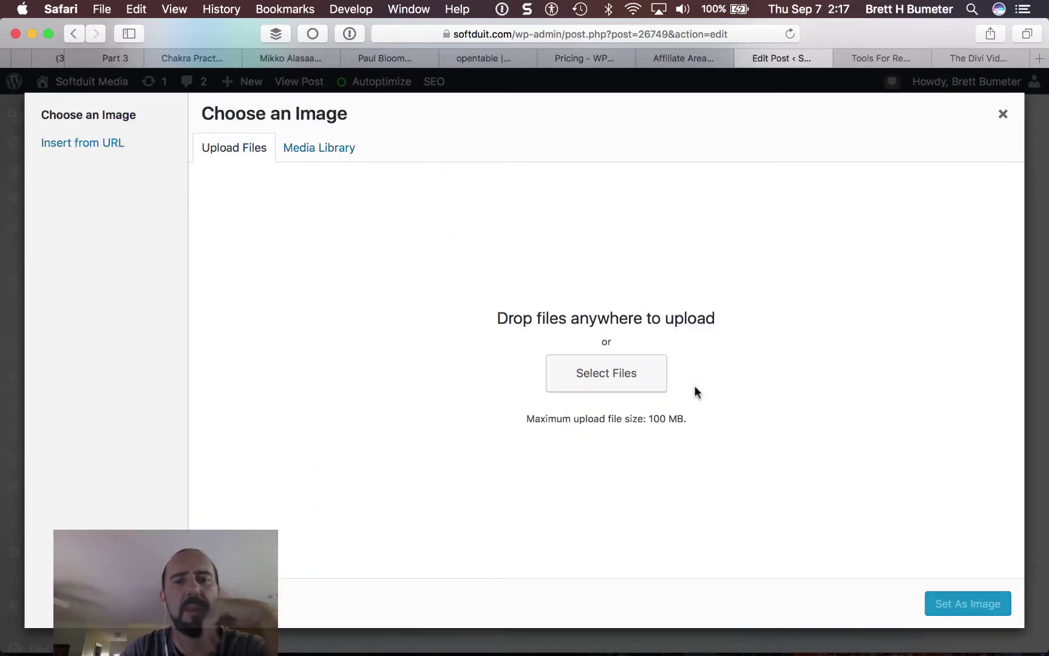
{"action": "left_click", "coordinate": [601, 374]}
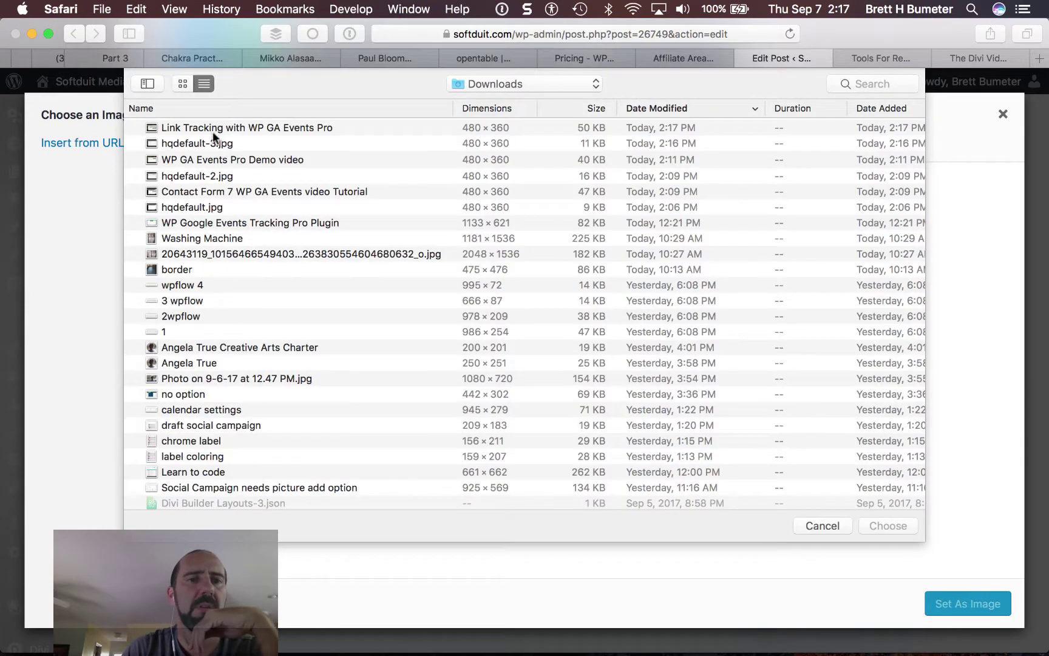
{"action": "left_click", "coordinate": [202, 127]}
{"action": "double_click", "coordinate": [201, 127]}
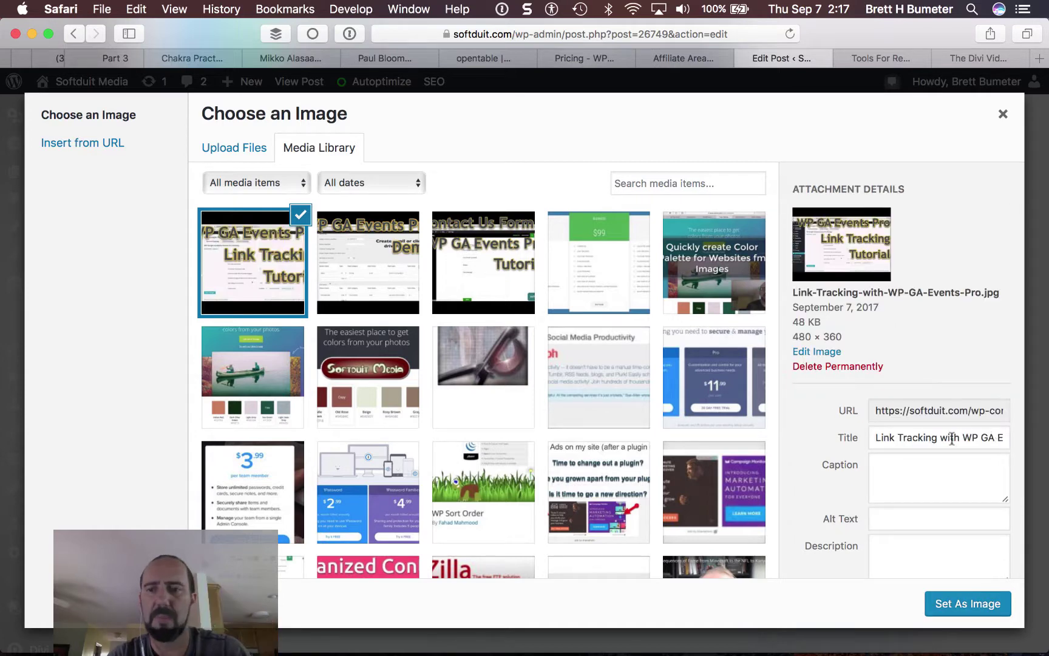
Copy the image title into the Caption, Alt Text and Description fields.
{"action": "triple_click", "coordinate": [951, 438]}
{"action": "key", "text": "super+c"}
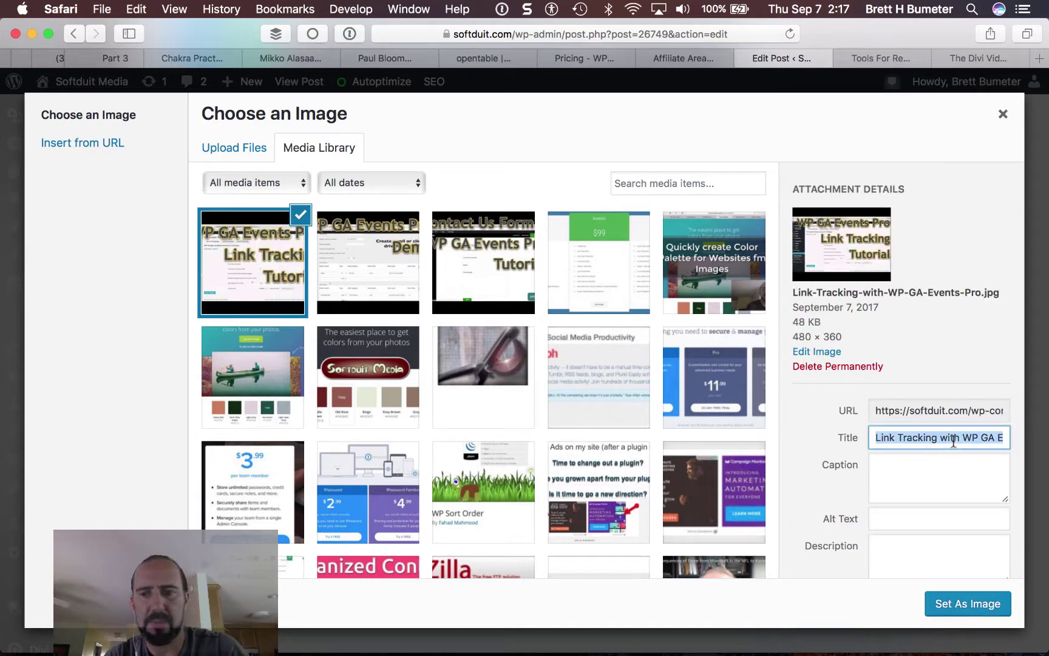
{"action": "left_click", "coordinate": [974, 502]}
{"action": "key", "text": "super+v"}
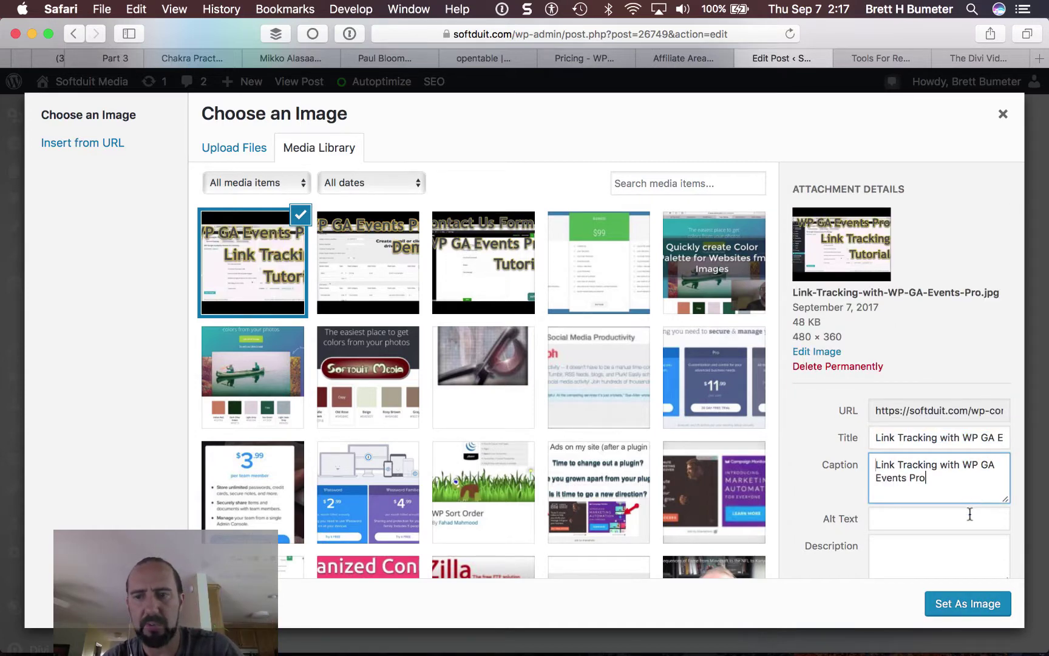
{"action": "left_click", "coordinate": [964, 522]}
{"action": "key", "text": "super+v"}
{"action": "scroll", "coordinate": [965, 522], "scroll_direction": "down", "scroll_amount": 5}
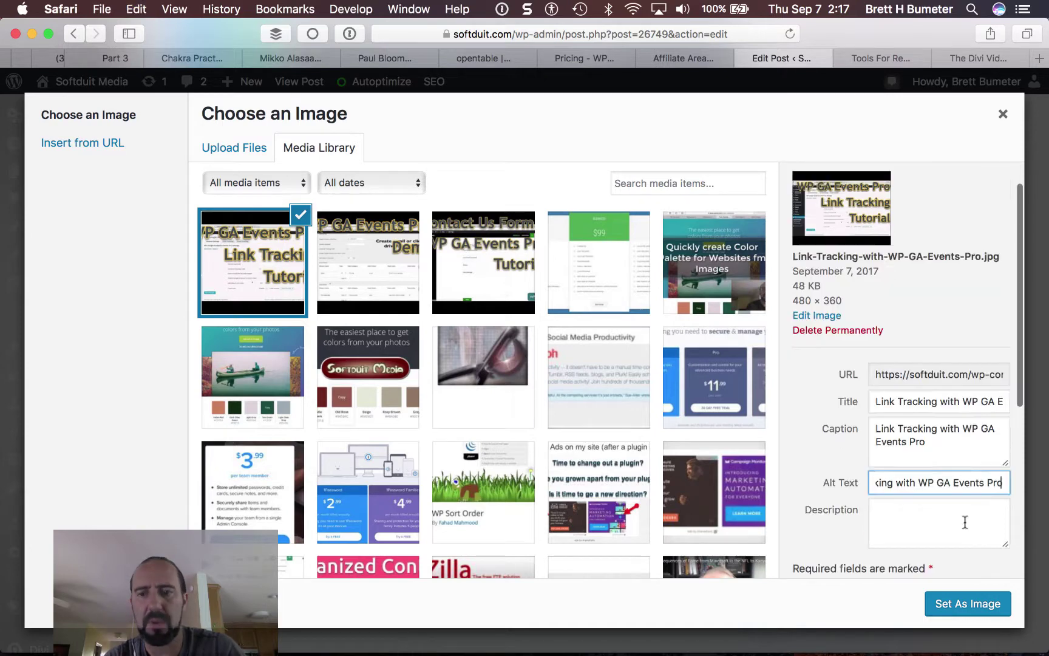
{"action": "left_click", "coordinate": [930, 390]}
{"action": "key", "text": "super+v"}
{"action": "scroll", "coordinate": [930, 388], "scroll_direction": "down", "scroll_amount": 3}
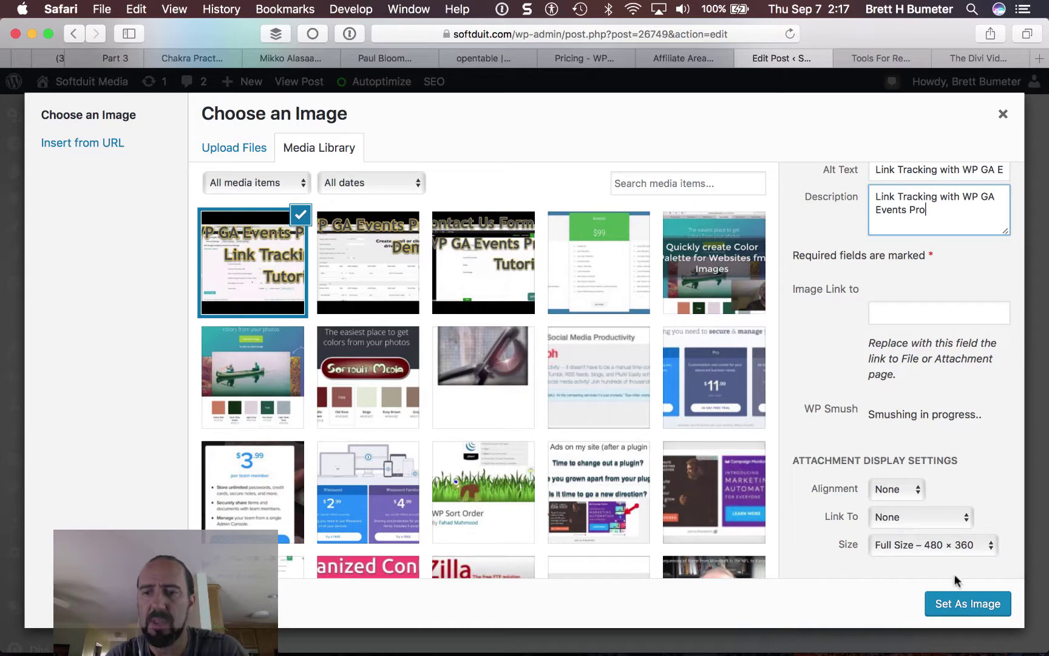
Set the uploaded image as the overlay and save the video and slider module settings.
{"action": "left_click", "coordinate": [961, 605]}
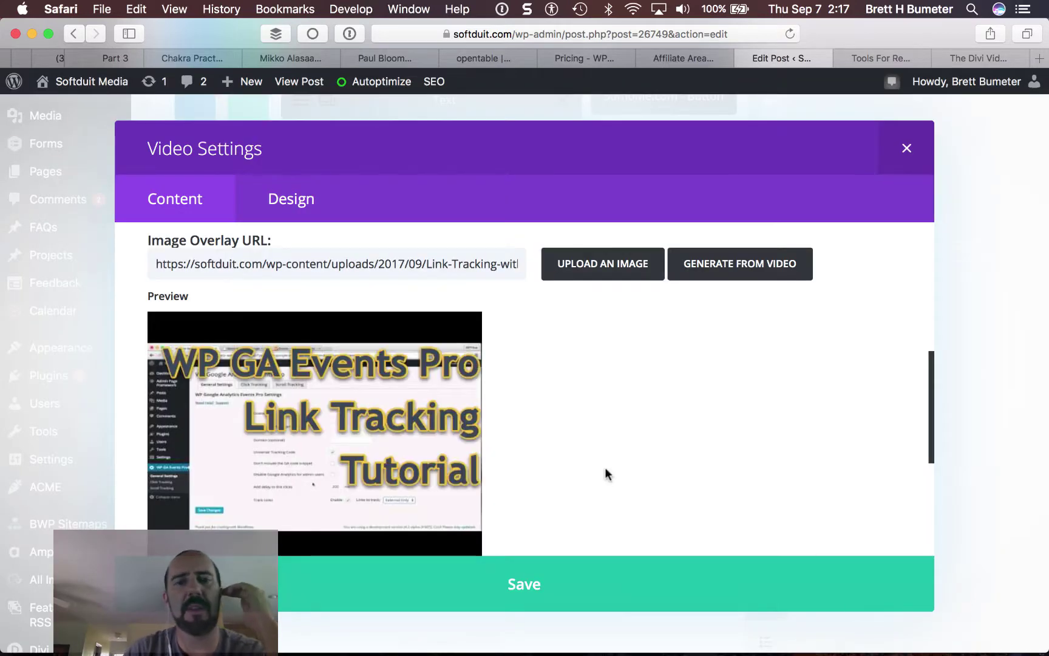
{"action": "scroll", "coordinate": [619, 452], "scroll_direction": "down", "scroll_amount": 5}
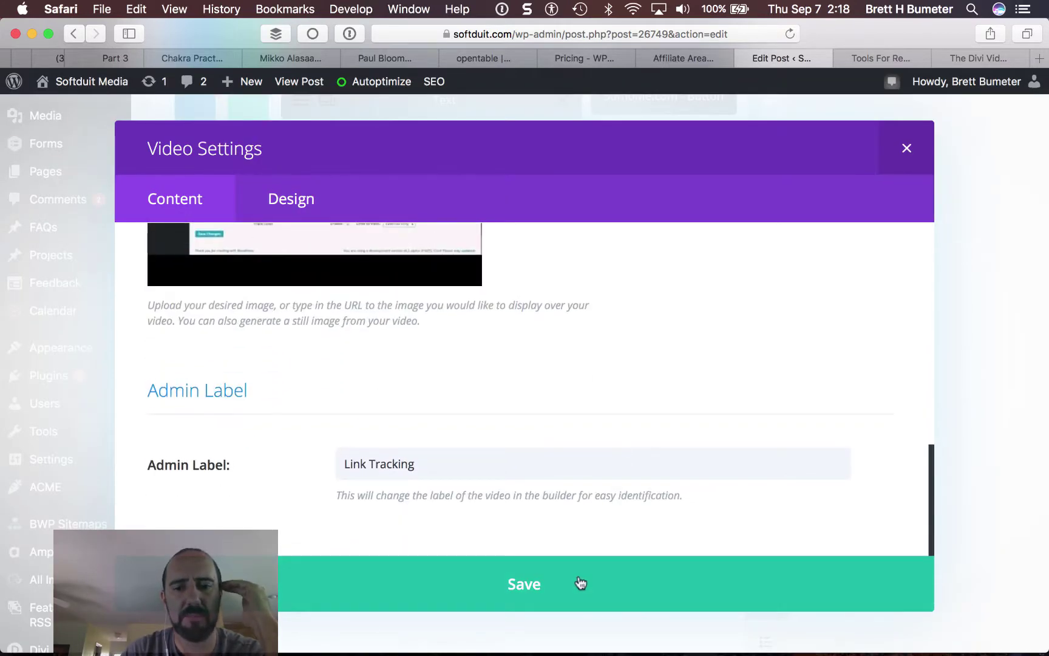
{"action": "left_click", "coordinate": [578, 586]}
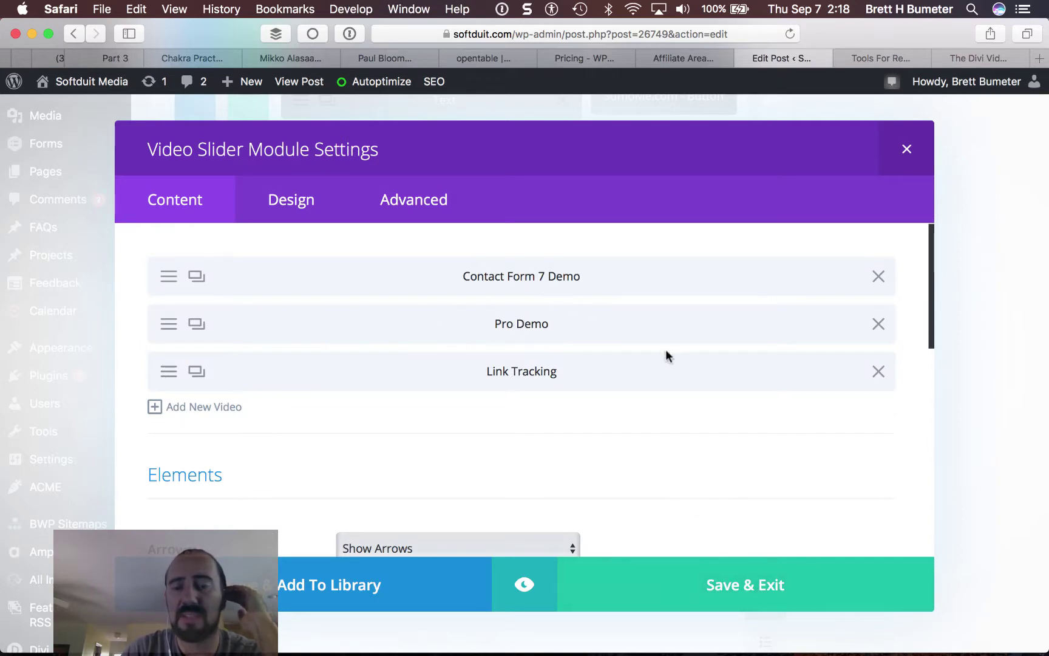
{"action": "left_click", "coordinate": [707, 584]}
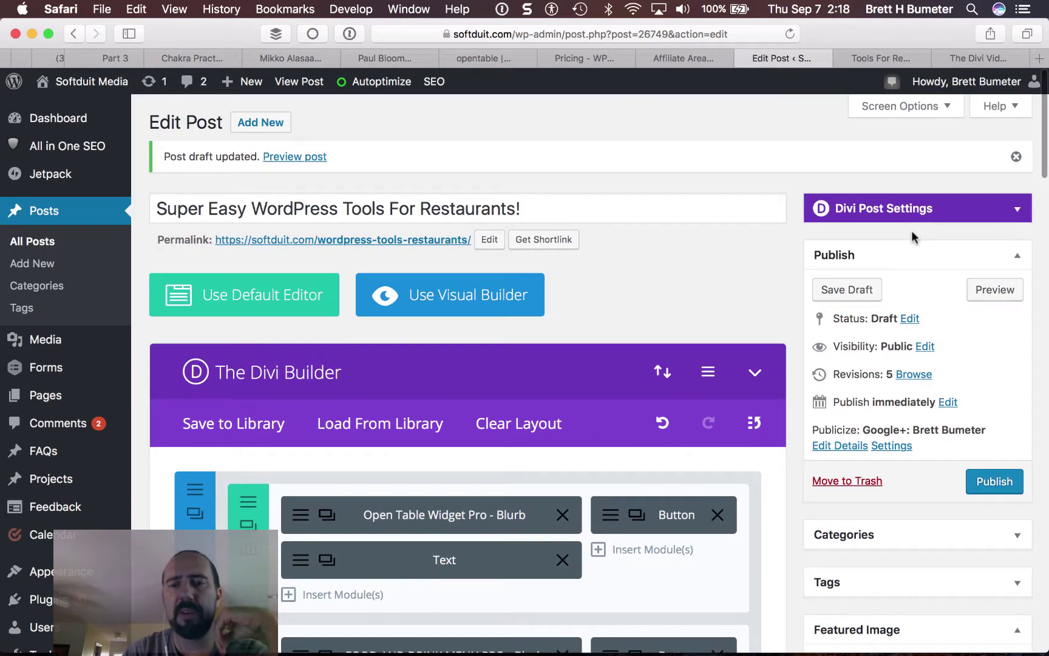
Save the post draft and reload the preview tab.
{"action": "left_click", "coordinate": [861, 297]}
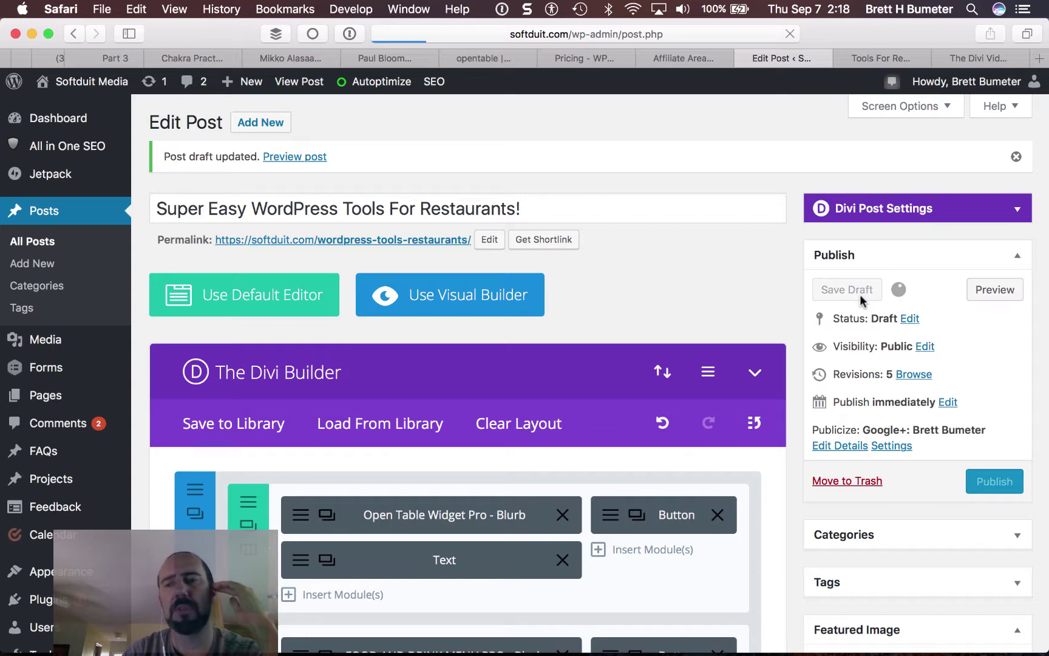
{"action": "left_click", "coordinate": [875, 56]}
{"action": "left_click", "coordinate": [790, 34]}
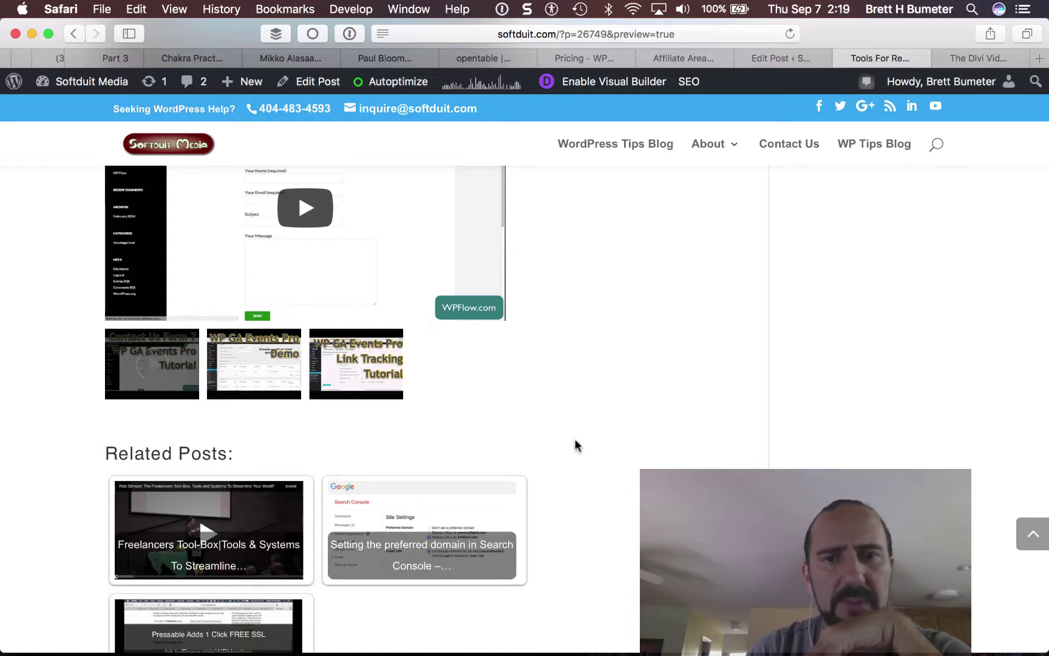
Scroll the preview to the video slider showing the three new titled thumbnails.
{"action": "scroll", "coordinate": [576, 445], "scroll_direction": "up", "scroll_amount": 5}
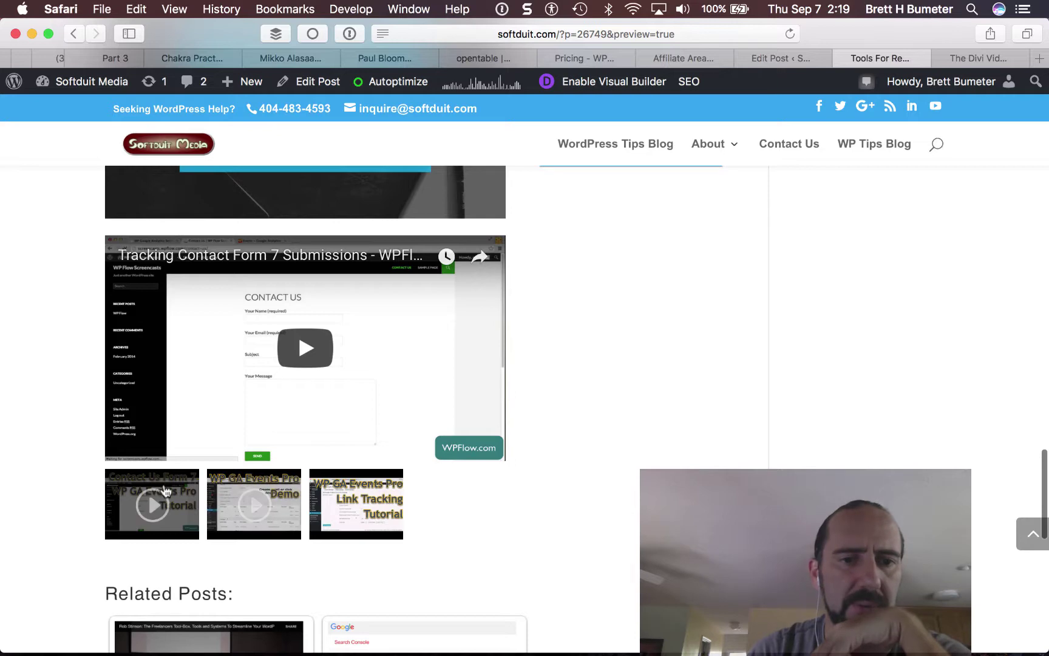